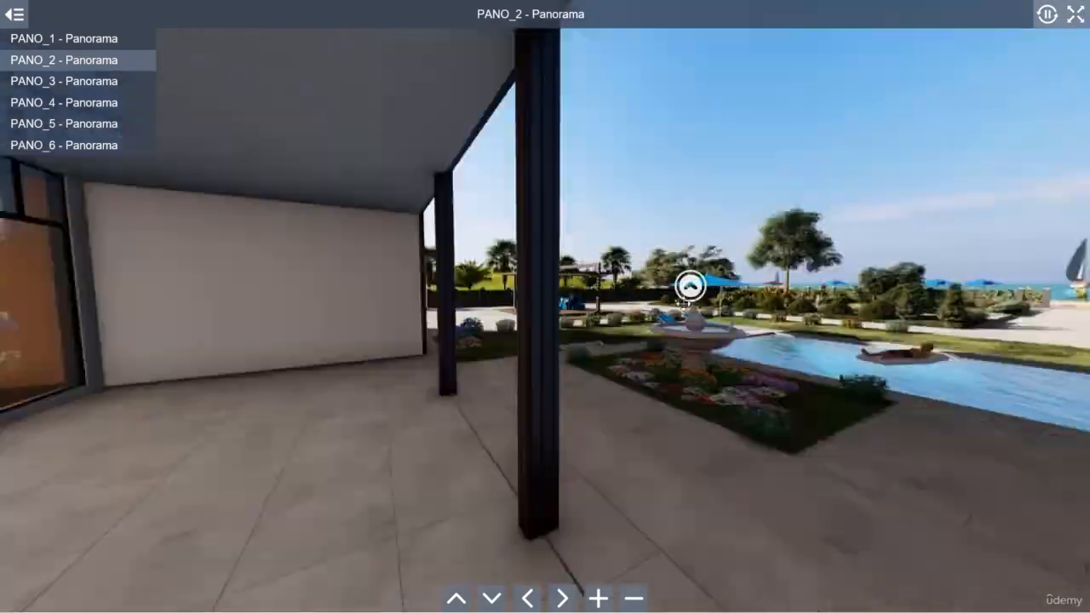
Look around the finished panorama tour, moving between linked panoramas such as PANO_2 and PANO_6.
left_click(337, 262)
left_click_drag(431, 334, 490, 222)
left_click(474, 196)
left_click_drag(553, 230, 928, 268)
left_click(647, 156)
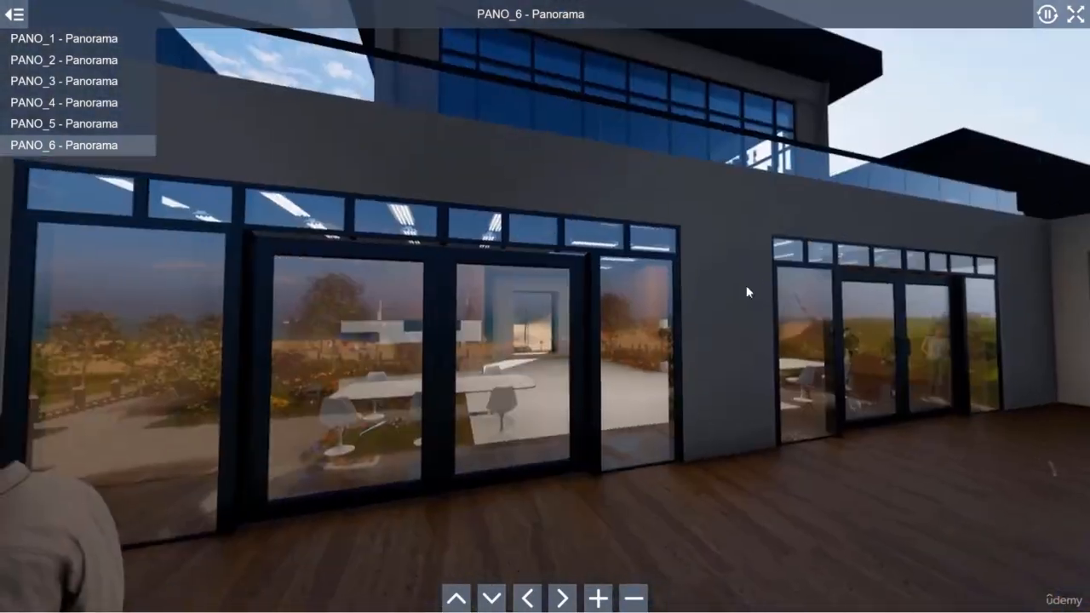
left_click_drag(341, 320, 818, 315)
left_click_drag(383, 317, 960, 303)
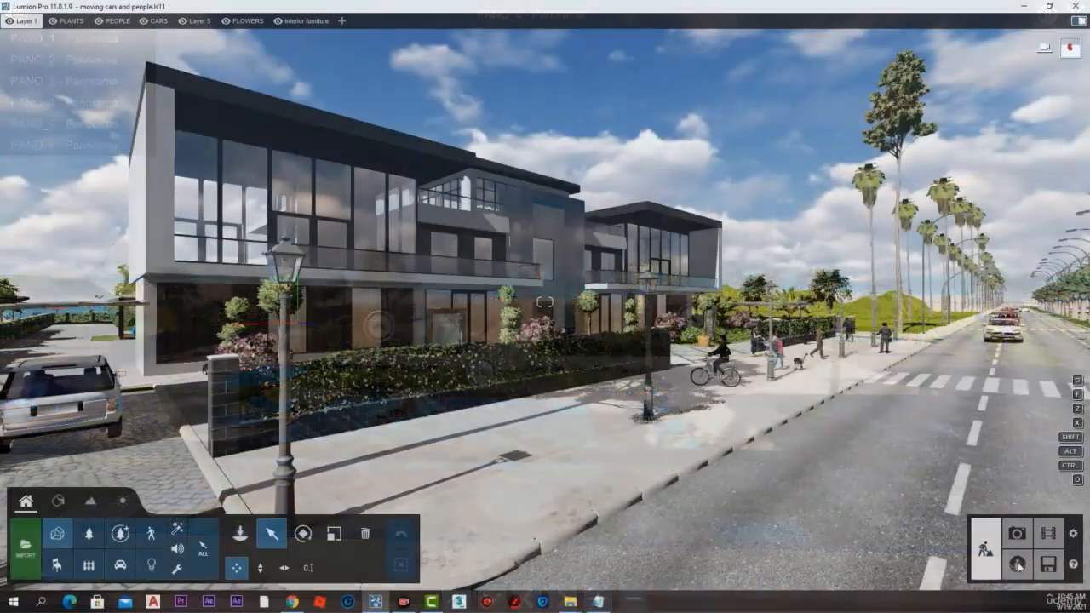
In 360 Panorama mode of Lumion, frame the villa's rear facade across the pool and store that camera in the first slot.
mouse_move(1012, 562)
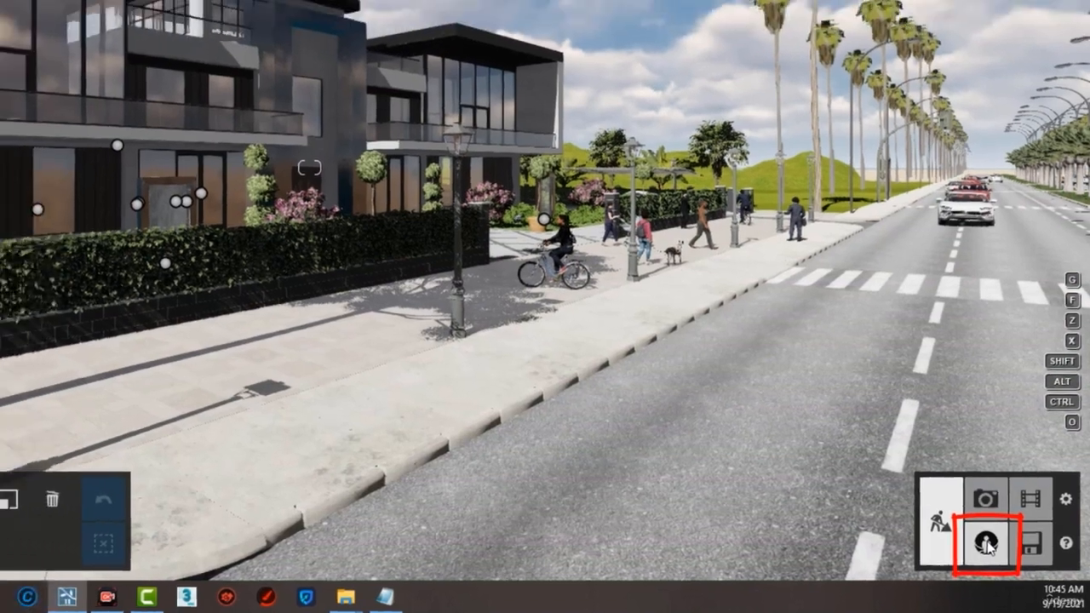
left_click(979, 538)
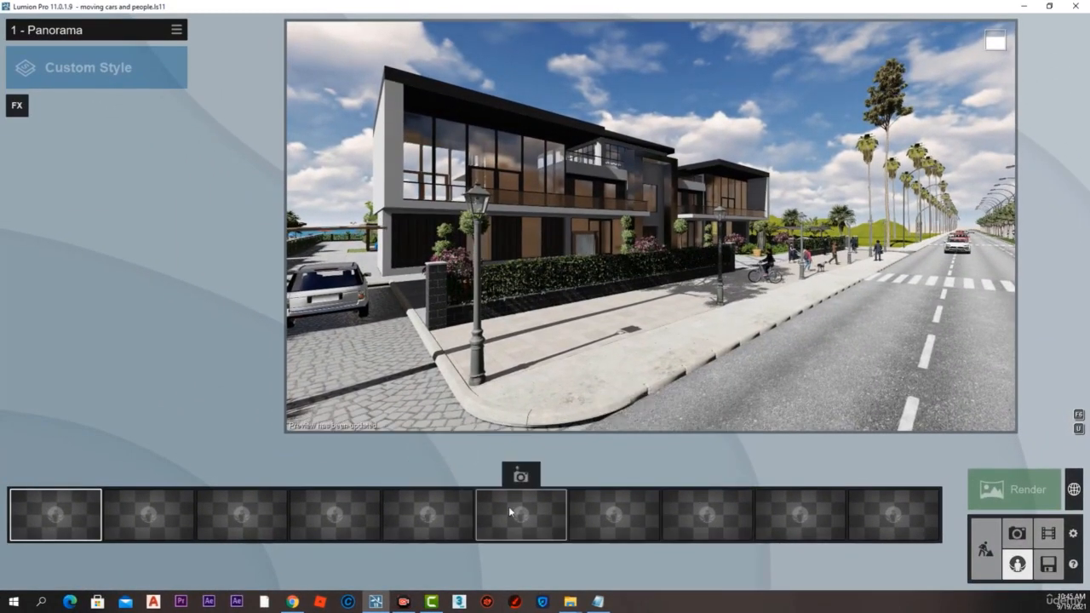
mouse_move(598, 319)
key("a")
key("w")
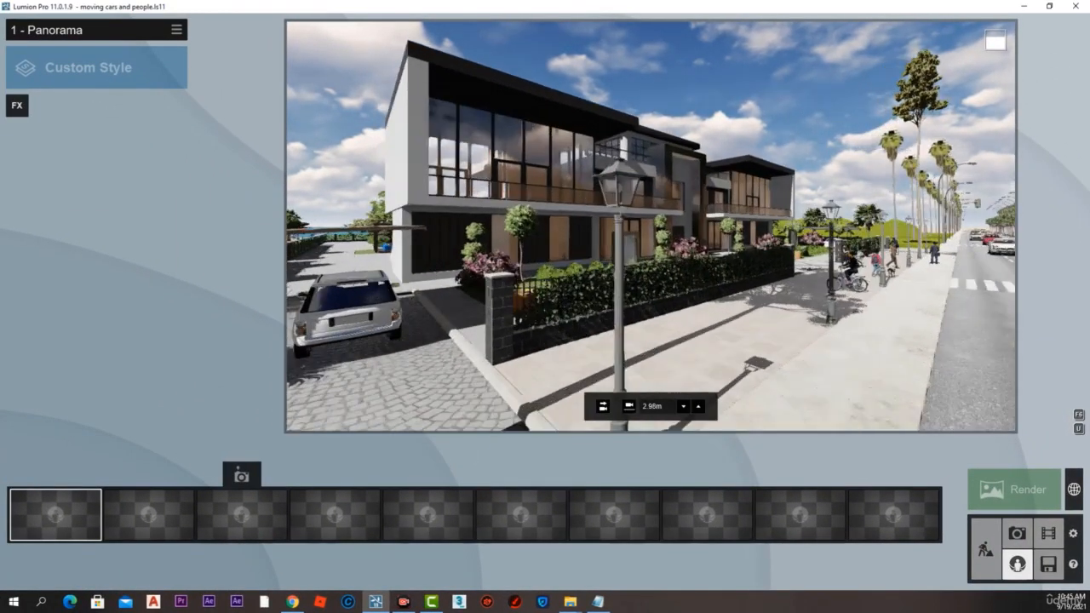
right_click_drag(597, 320, 847, 293)
key("w")
key("a")
key("d")
key("a")
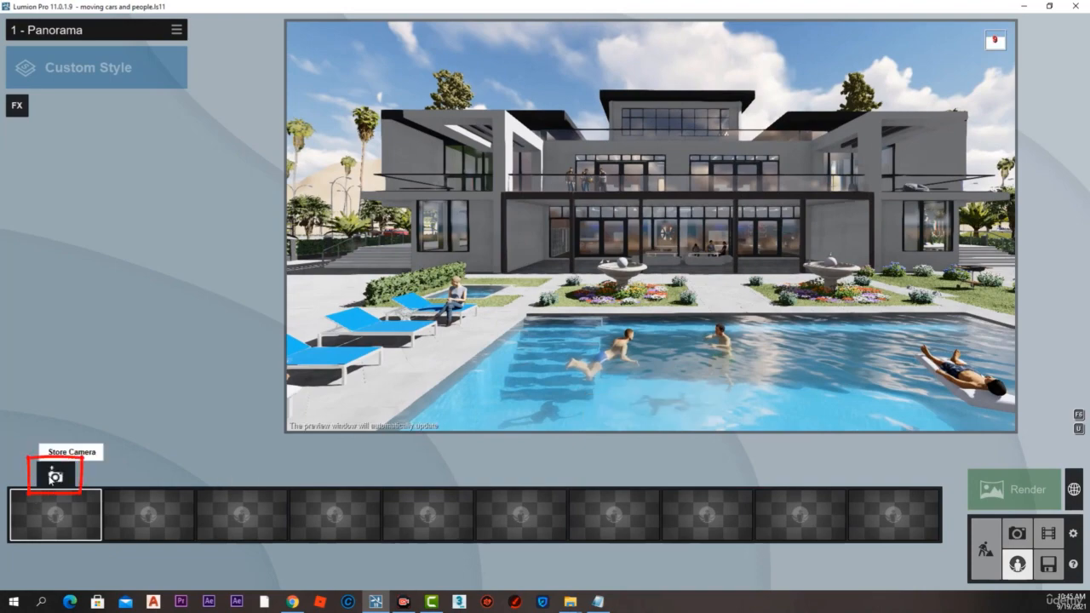
left_click(52, 479)
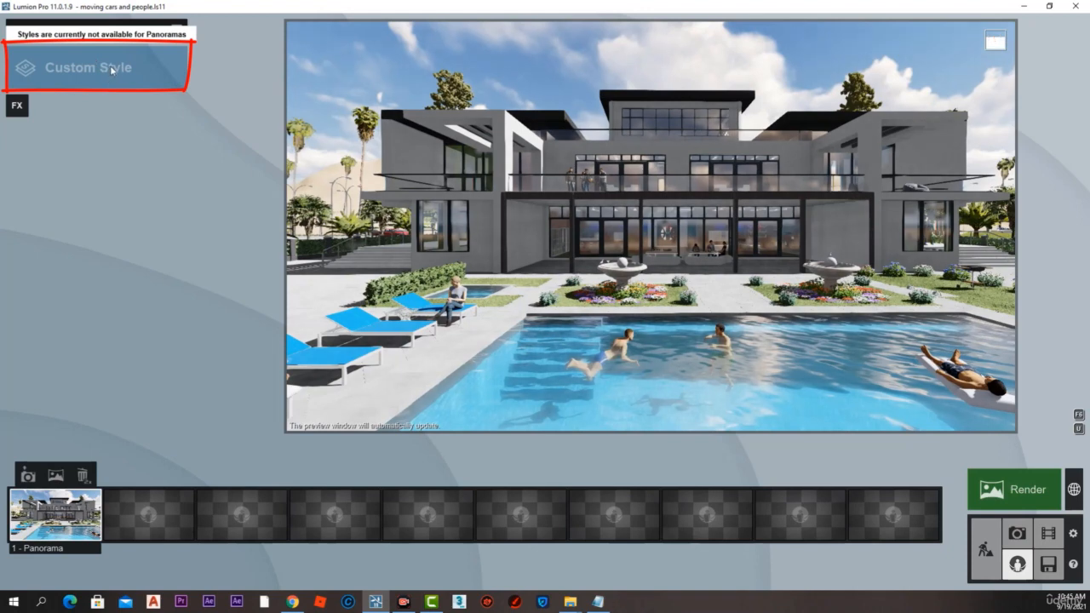
Copy the effects of the BACK photo from Photo mode.
left_click(16, 105)
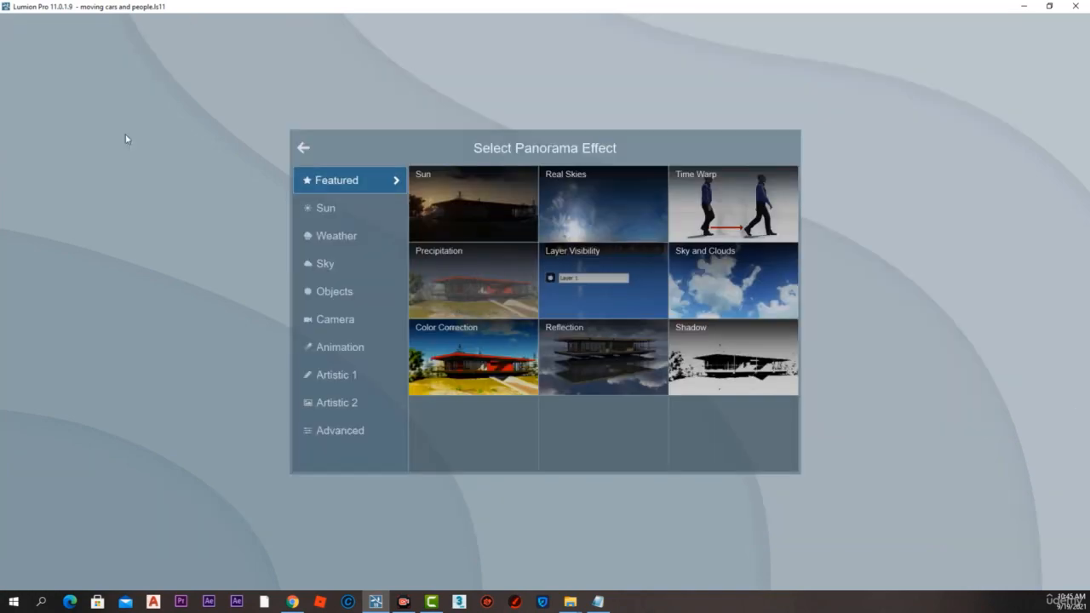
left_click(303, 149)
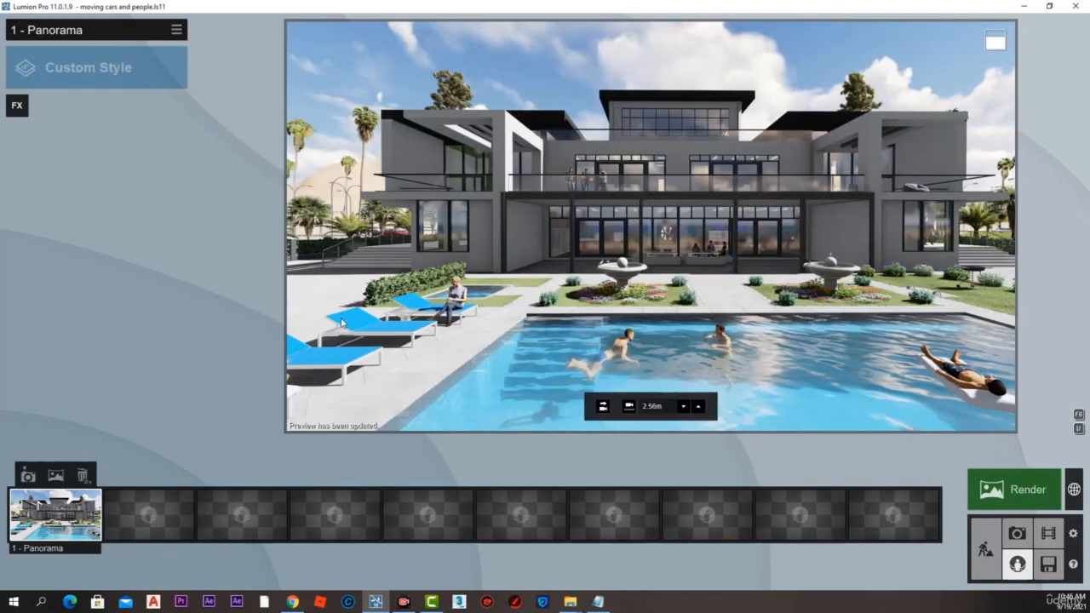
left_click(1020, 536)
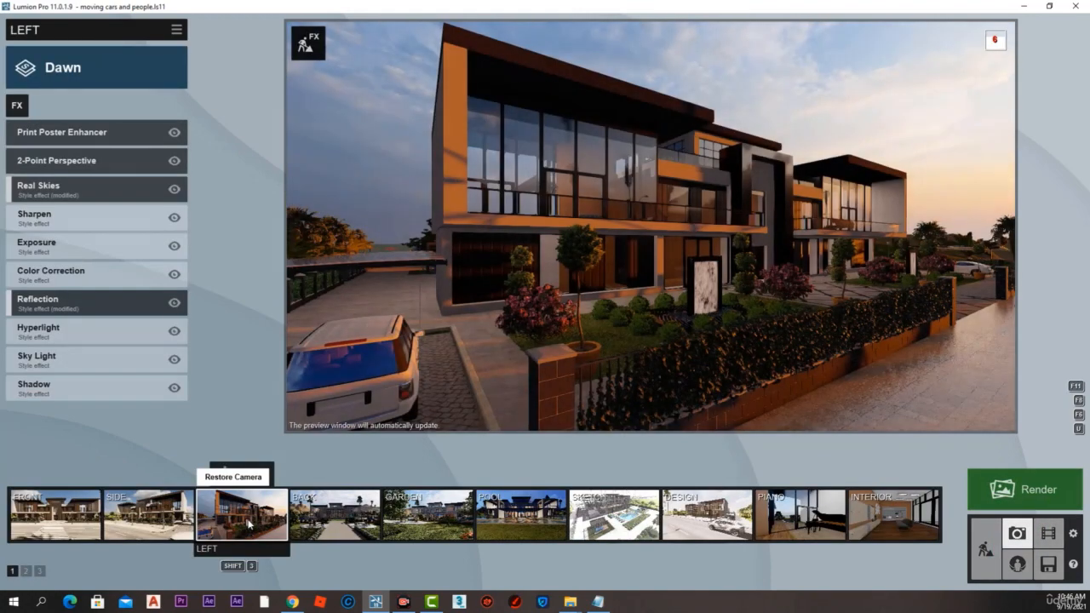
left_click(341, 518)
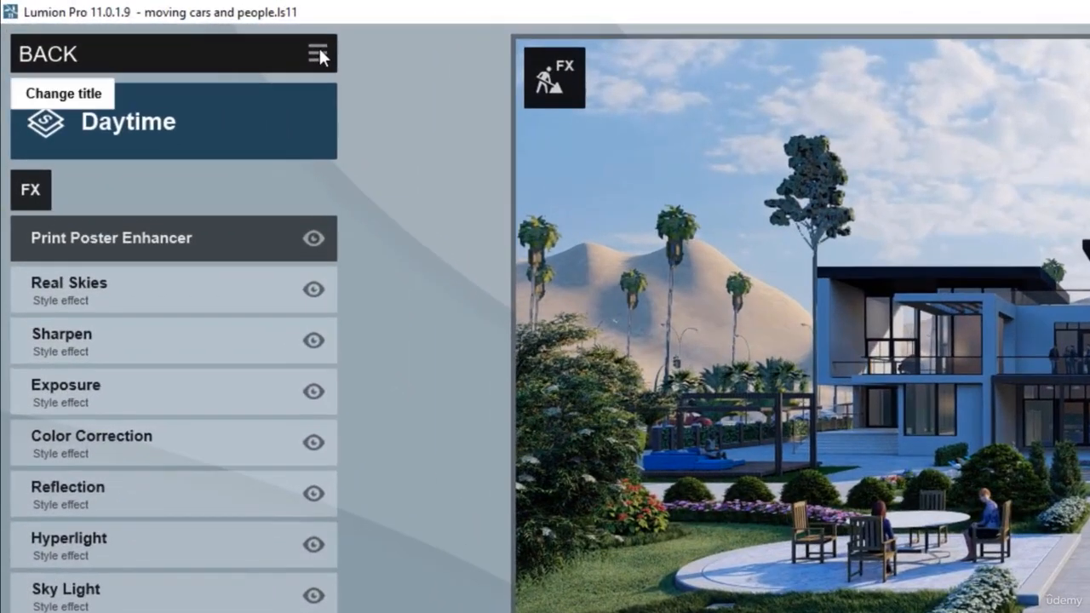
left_click(319, 55)
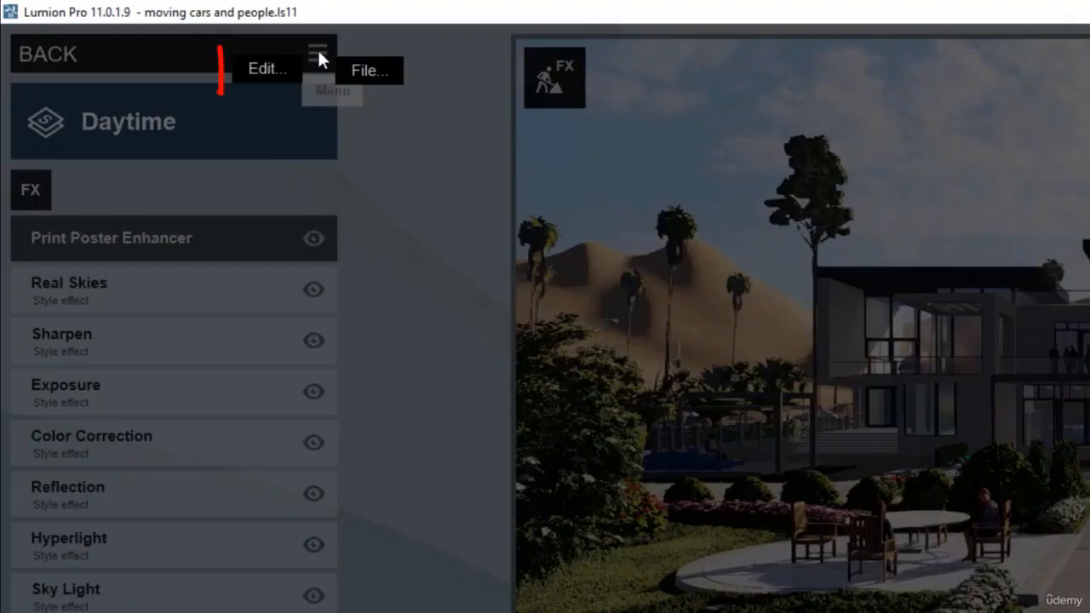
left_click(260, 71)
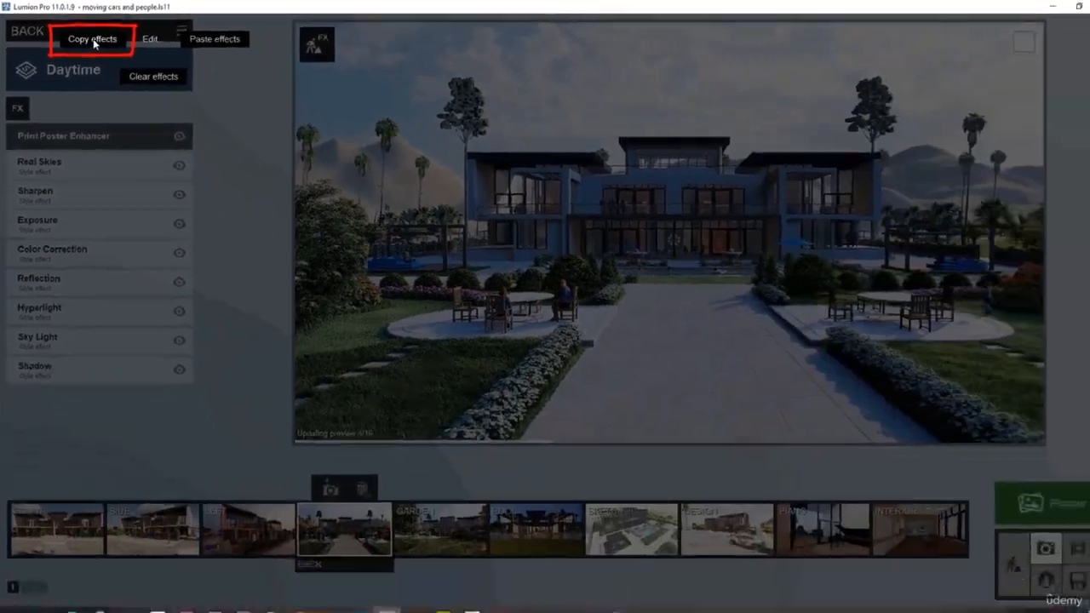
left_click(162, 68)
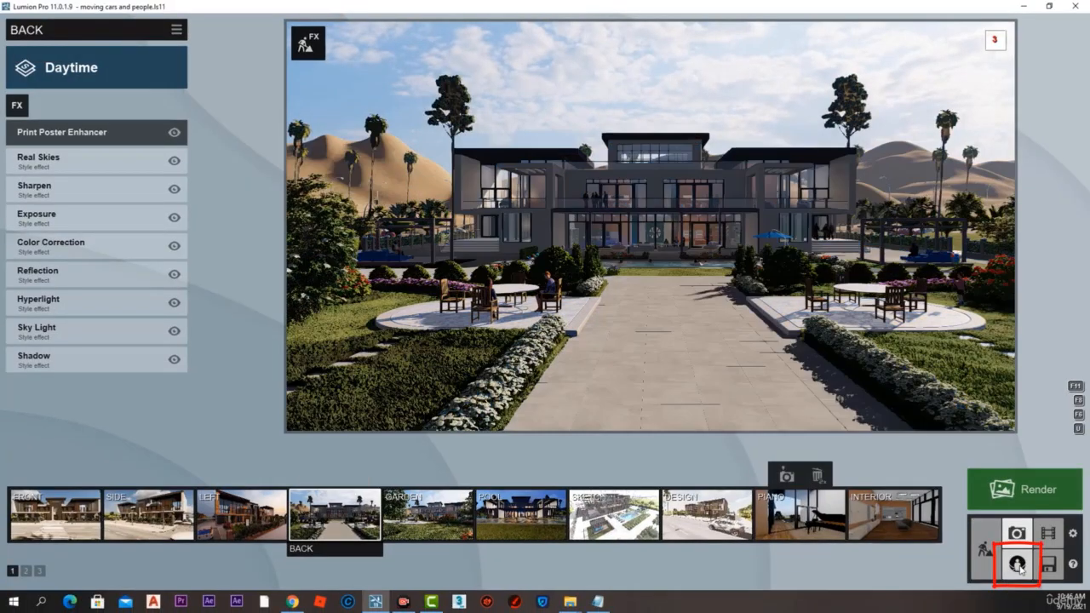
Return to 360 Panorama mode and paste the copied effects into the first panorama.
left_click(1017, 564)
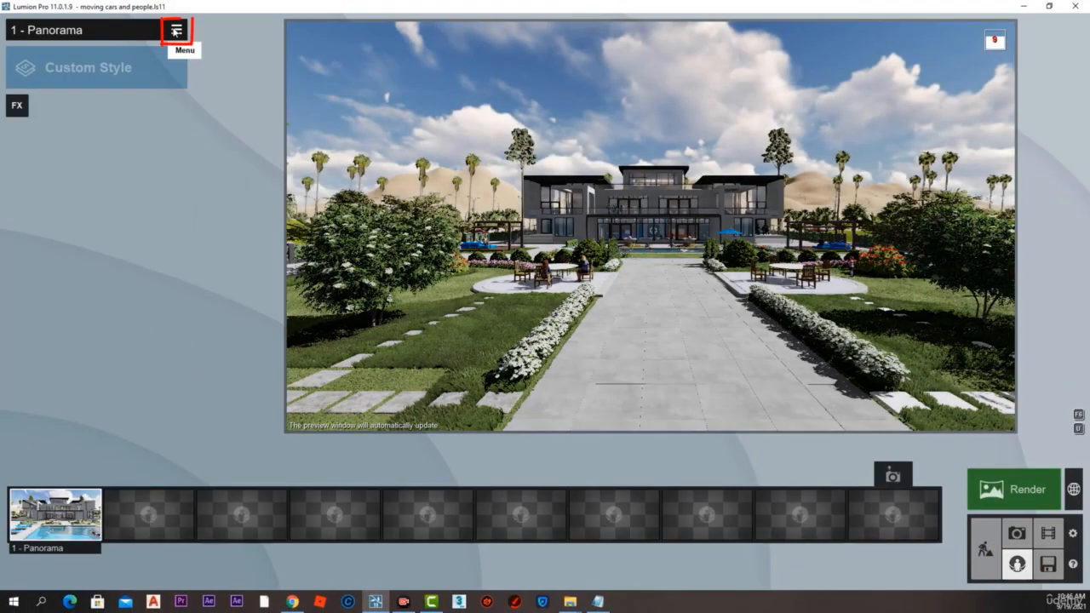
left_click(176, 31)
left_click(143, 40)
left_click(215, 58)
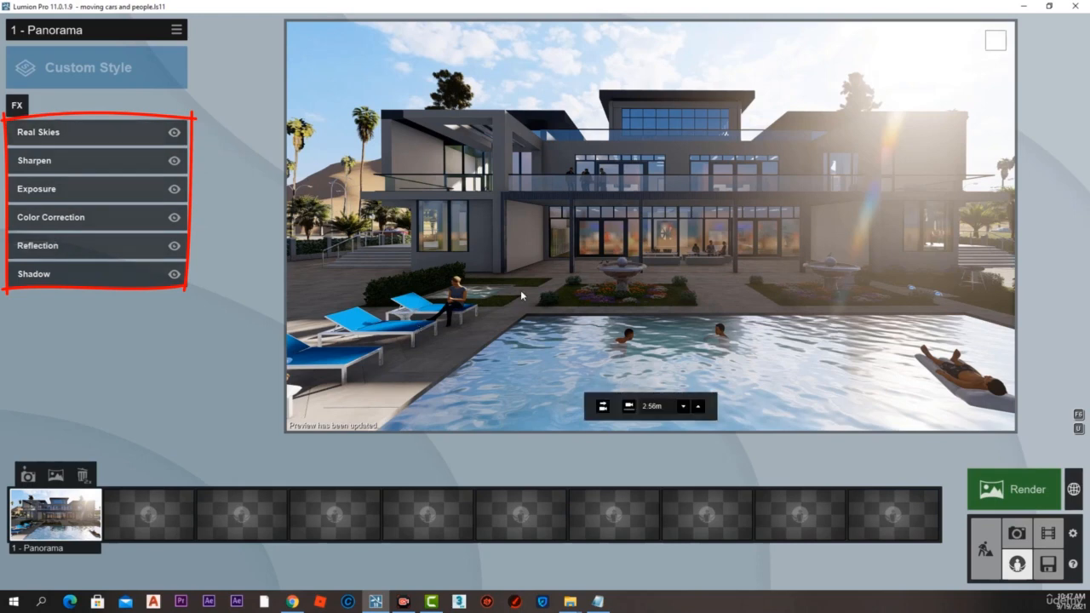
Set the first panorama's camera eye level to 2 m.
left_click(629, 406)
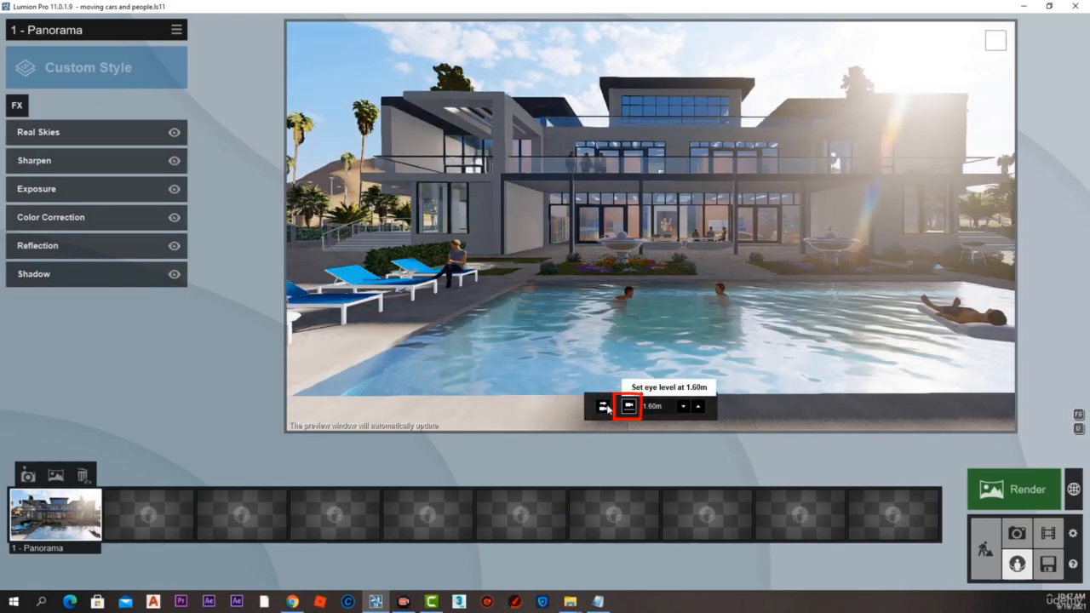
left_click(604, 407)
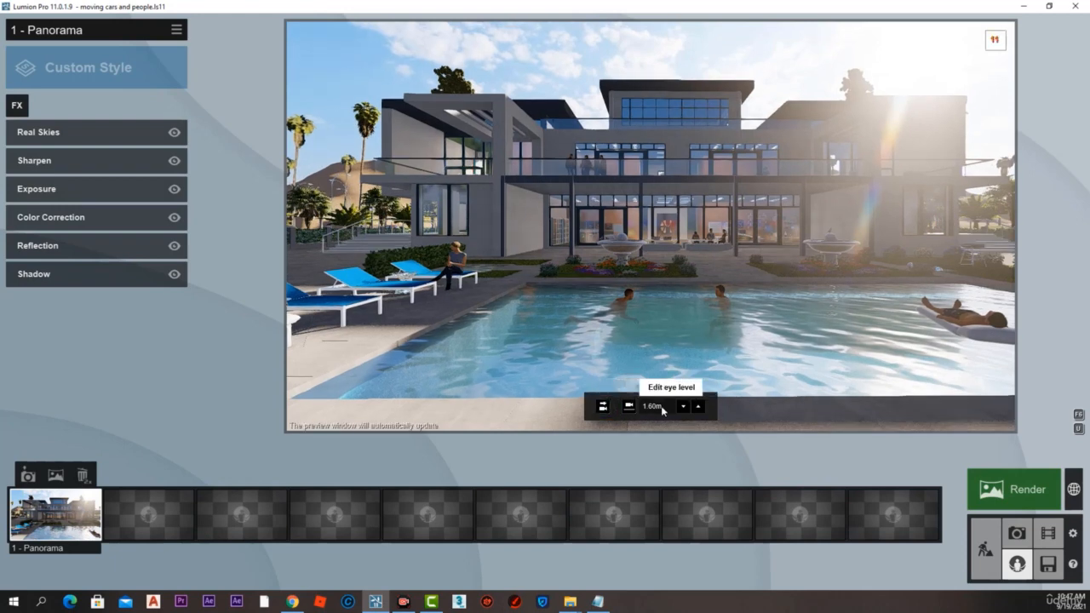
left_click(651, 406)
type("2")
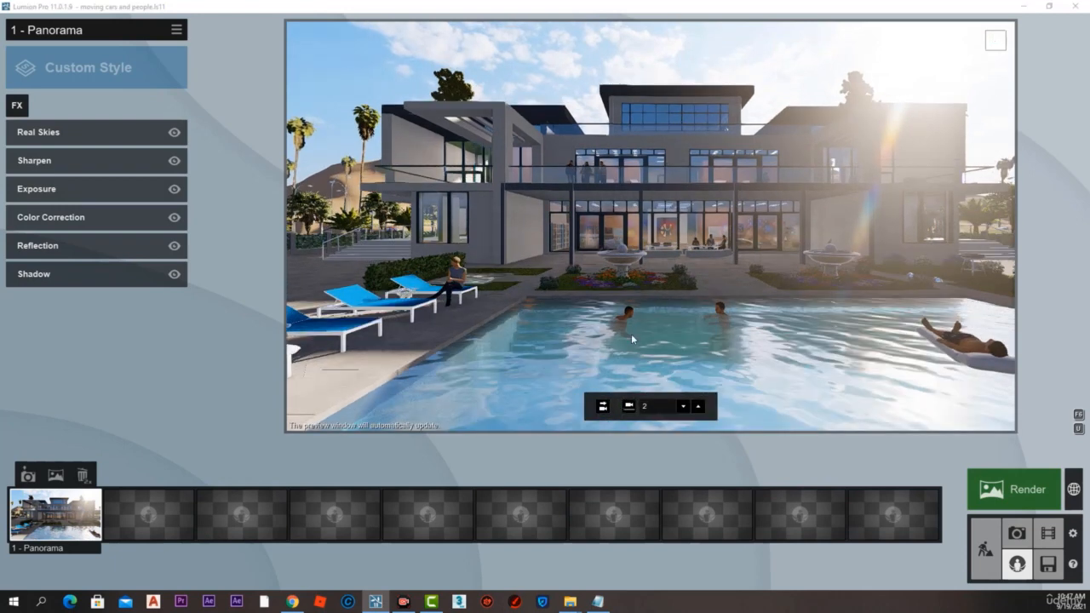
key("Return")
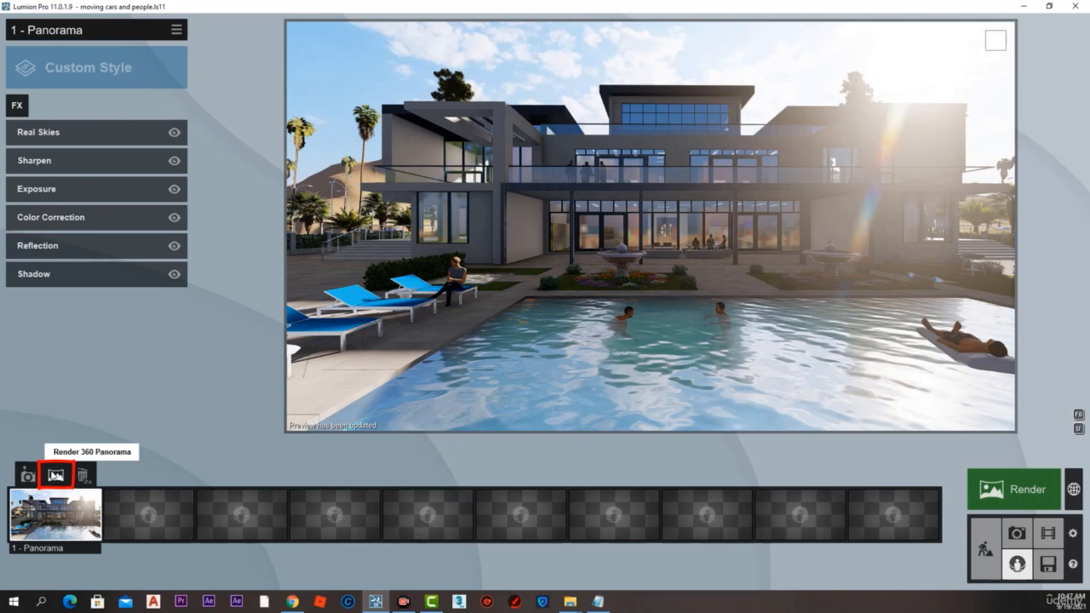
Open the settings for rendering all 360 panoramas and choose Generic device as the target device.
left_click(1001, 480)
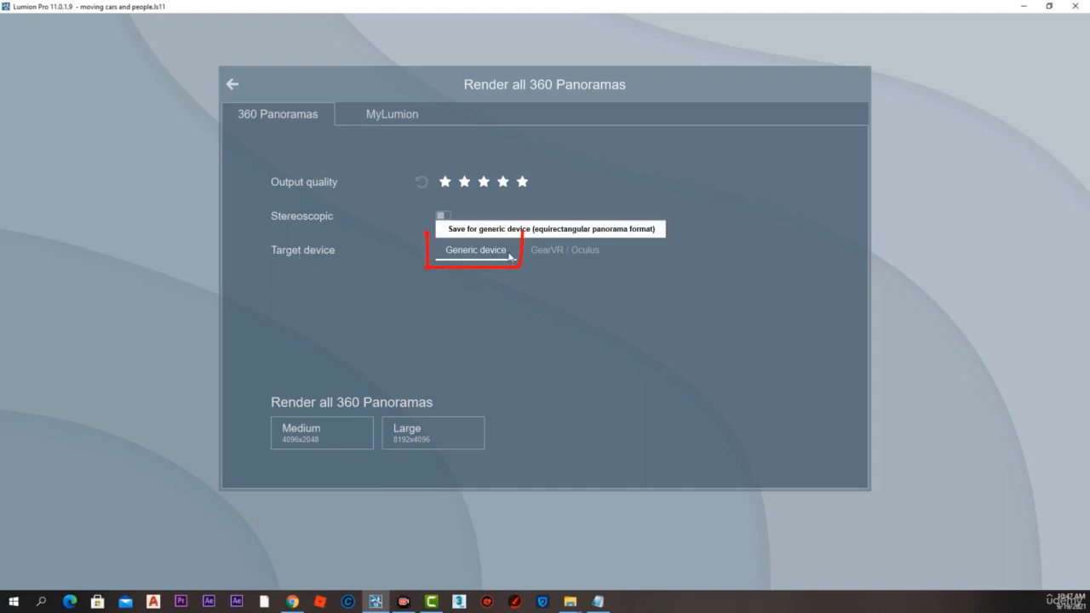
left_click(551, 251)
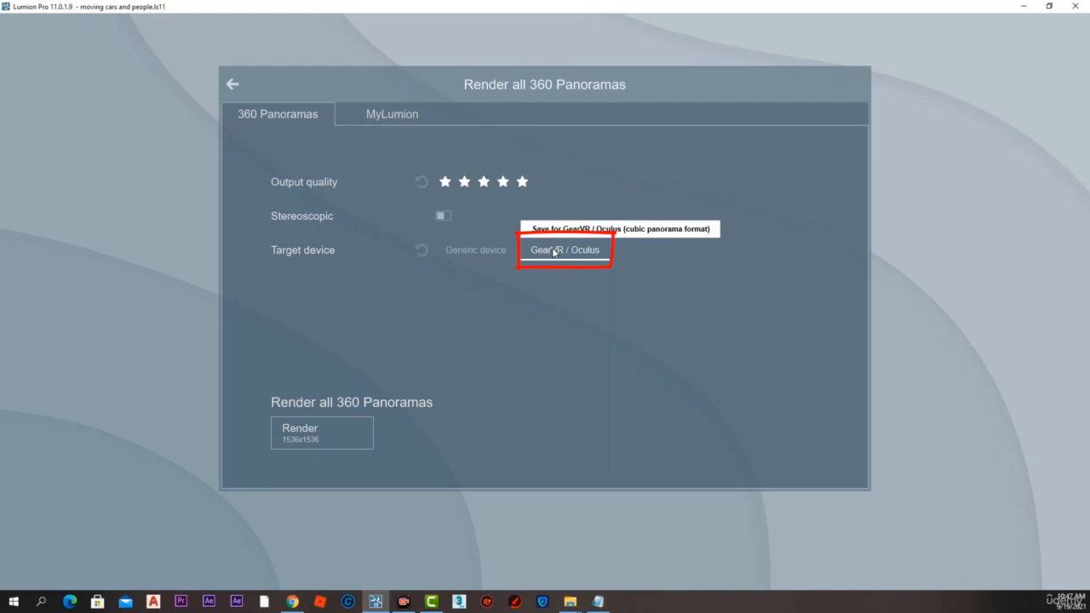
left_click(465, 255)
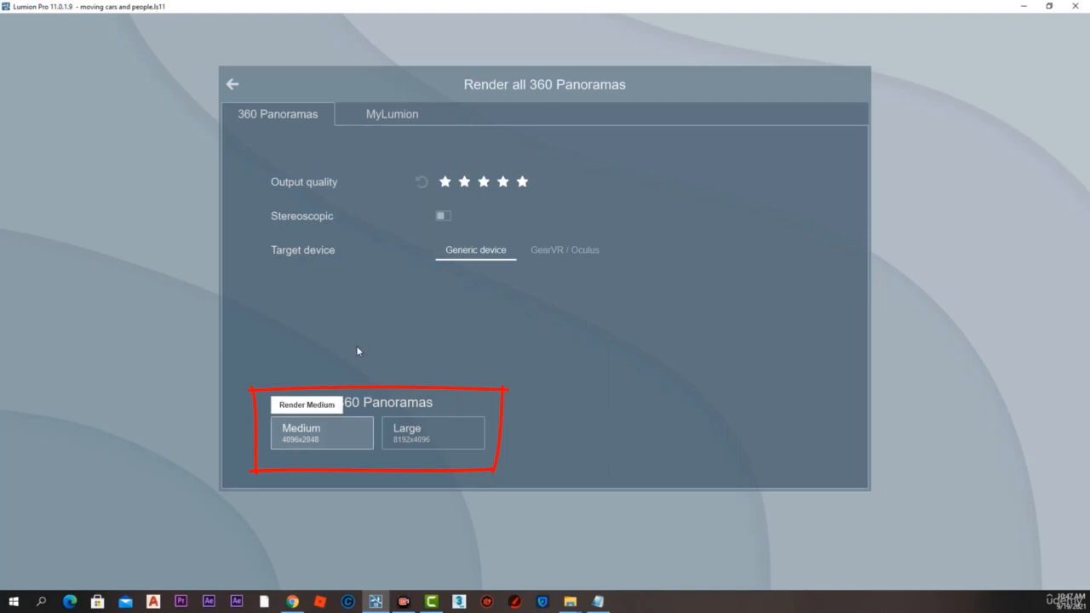
left_click(379, 120)
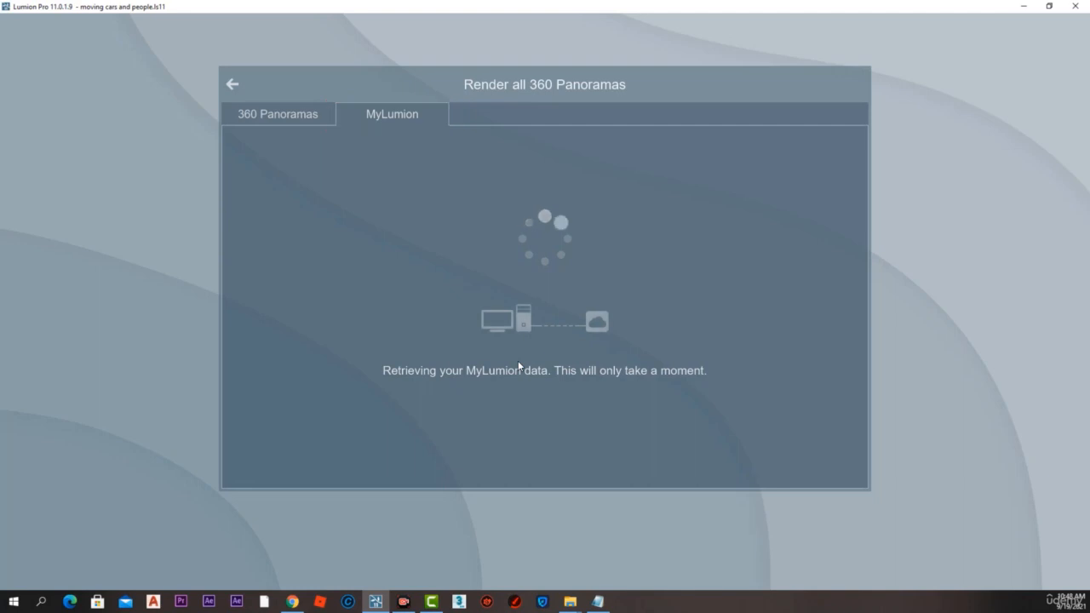
left_click(287, 121)
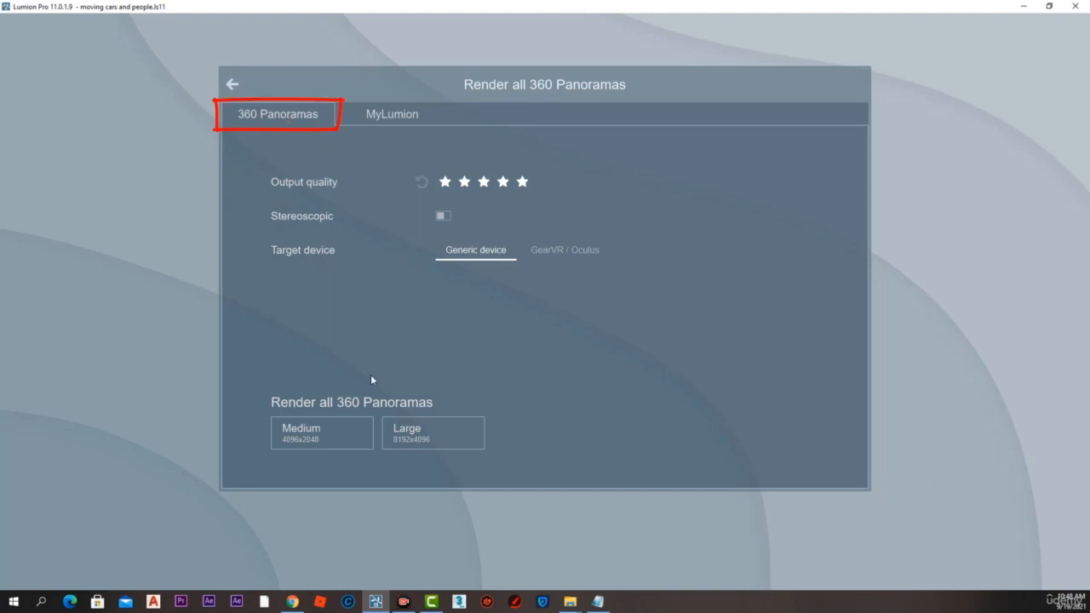
Render the panorama at Medium size, 4096x2048, saving it over AA.jpg in the 10-PANORAMA folder.
left_click(347, 444)
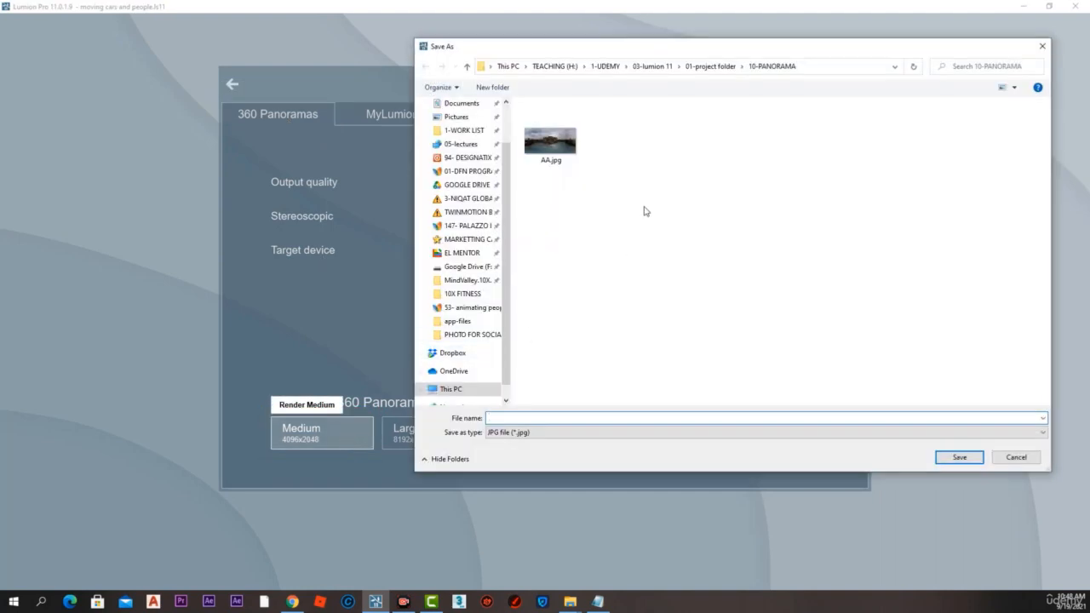
left_click(553, 145)
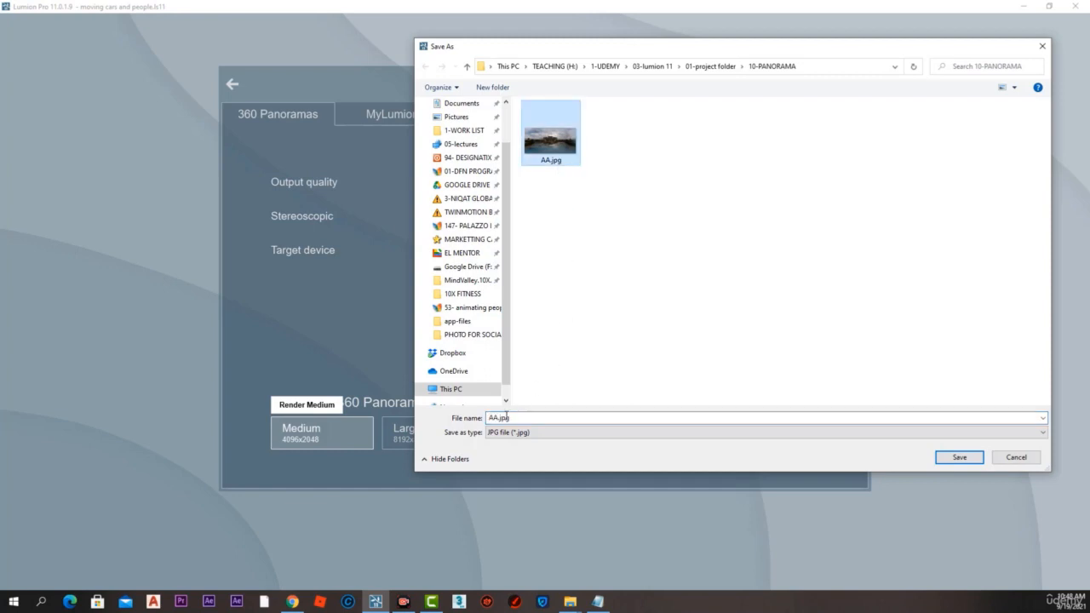
left_click(498, 418)
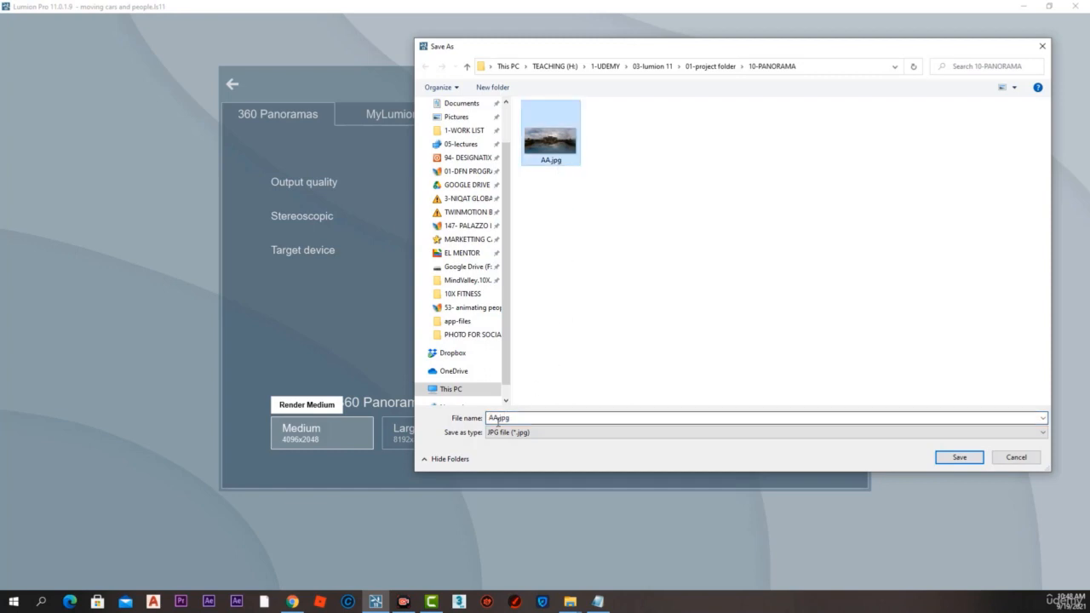
left_click(967, 459)
left_click(572, 342)
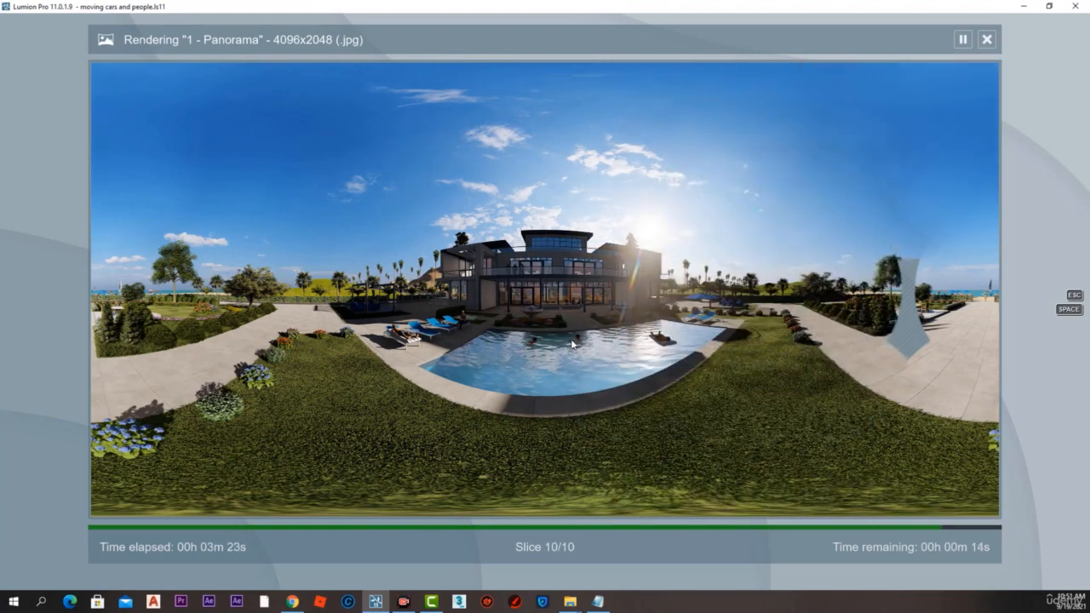
Open the render's output folder and view AA.jpg in a maximized image viewer.
left_click(790, 504)
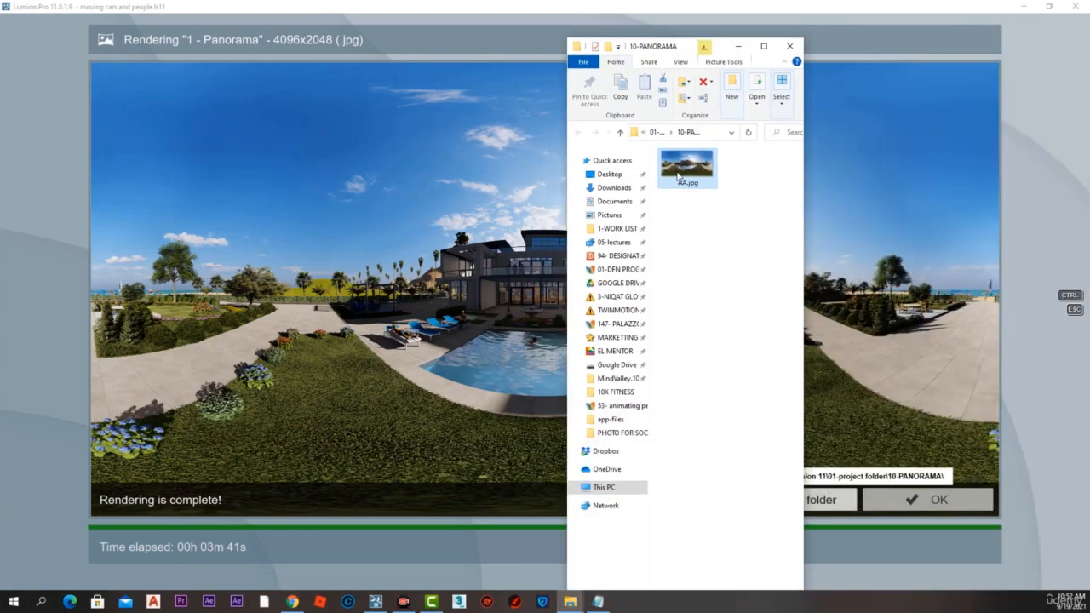
double_click(686, 167)
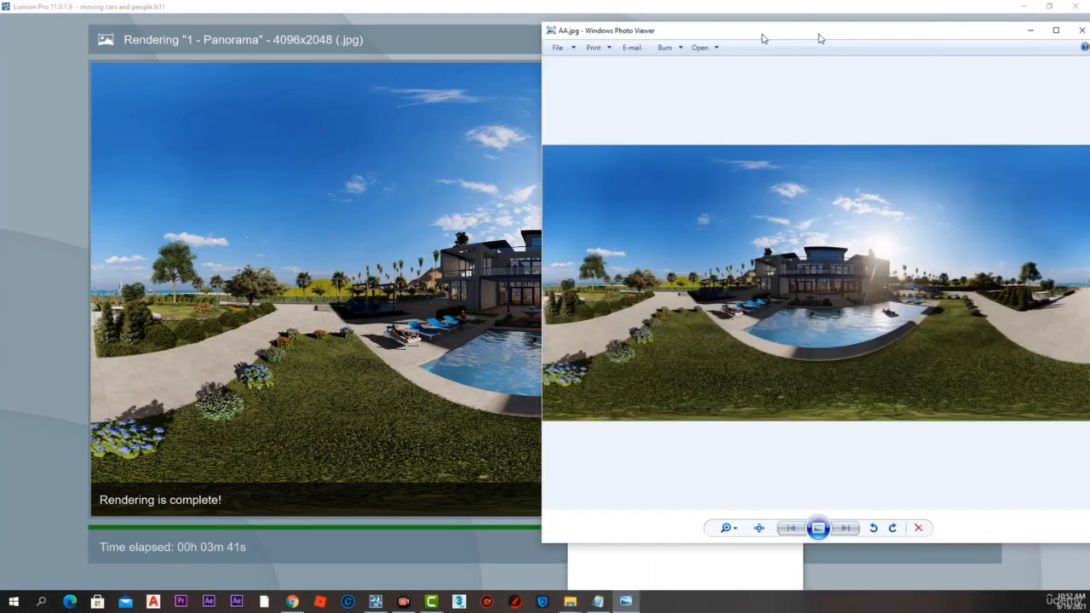
left_click_drag(817, 34, 547, 40)
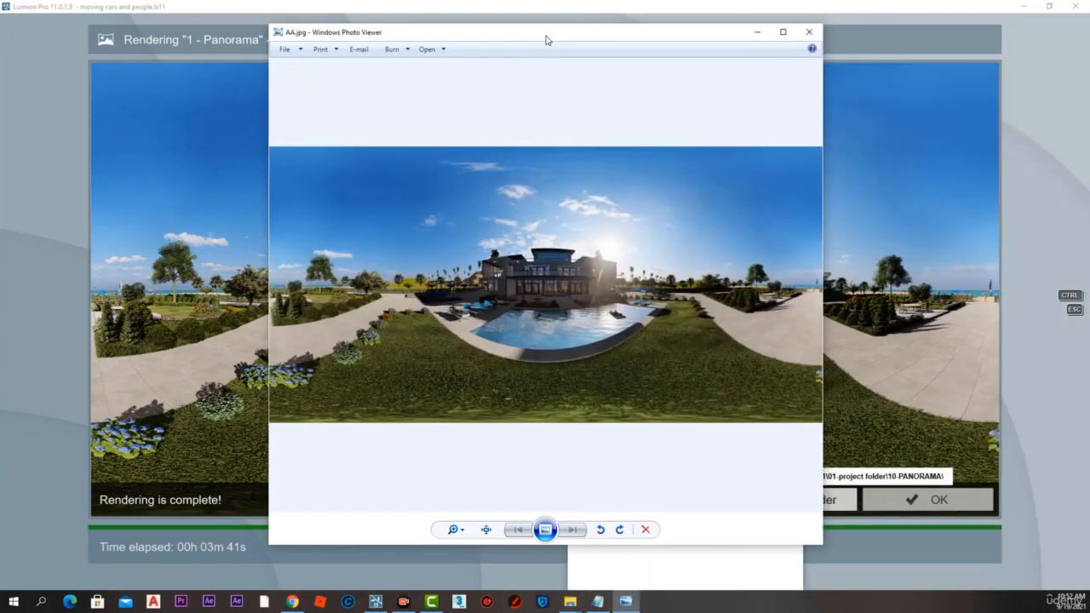
double_click(546, 34)
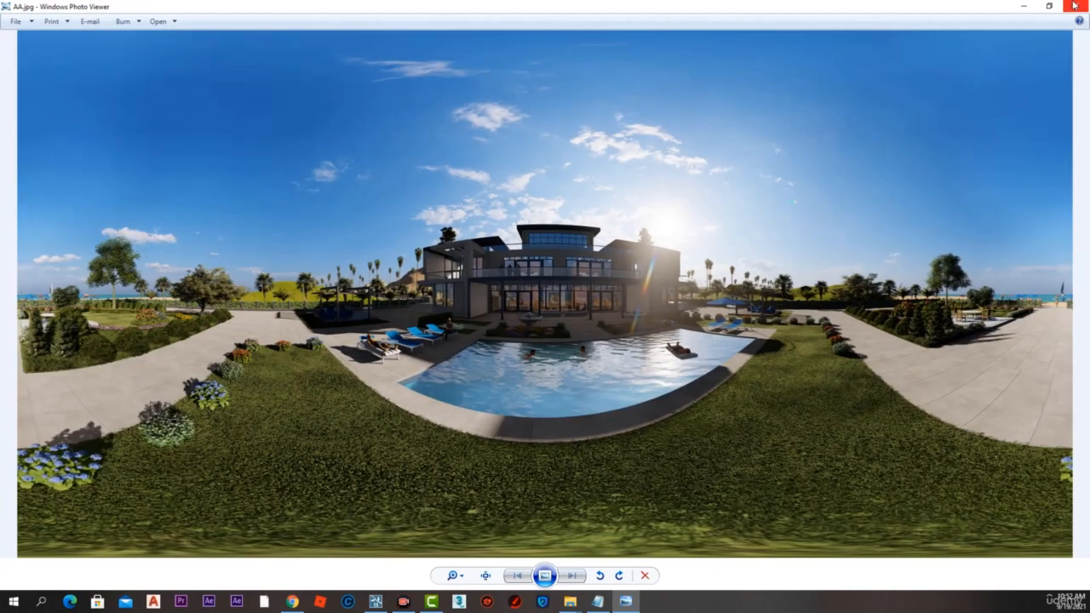
key("Escape")
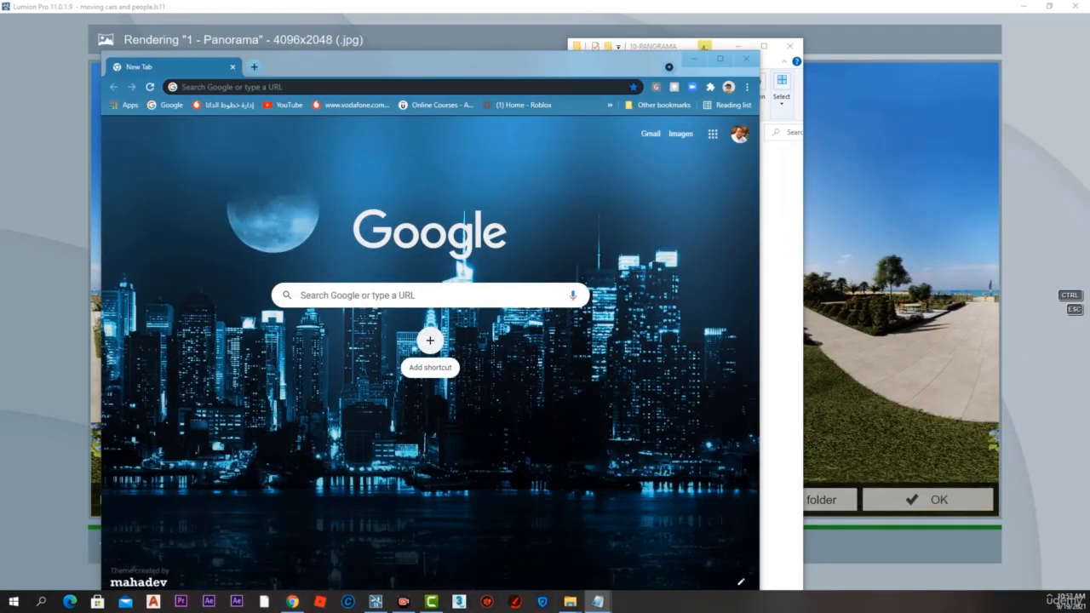
Open marzipano.net/tool/ from the copied address in Chrome, maximize the browser and start the Marzipano Tool.
left_click(358, 89)
right_click(356, 86)
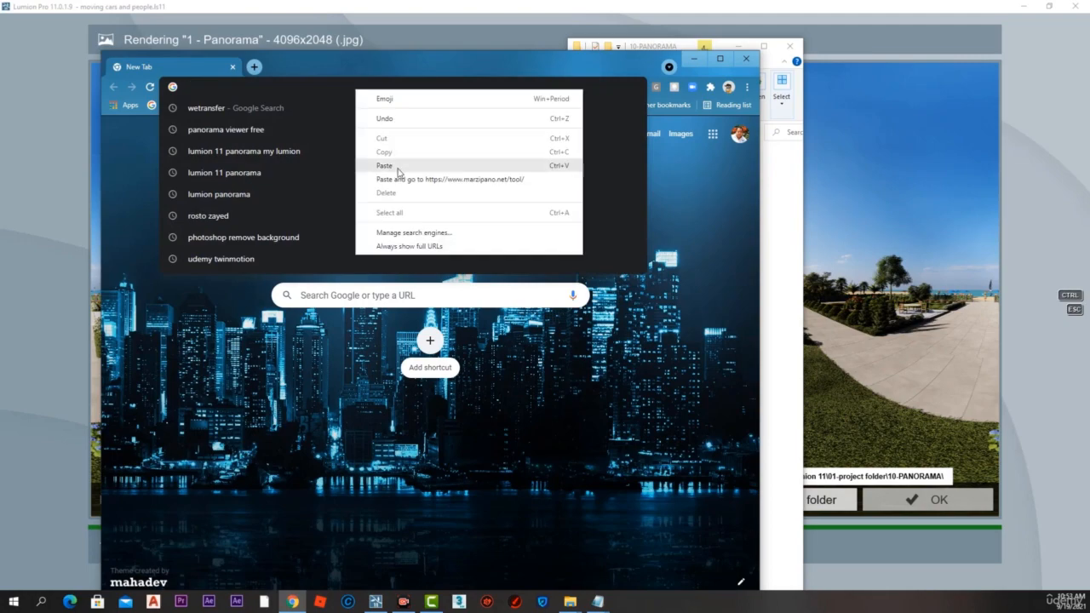
left_click(397, 180)
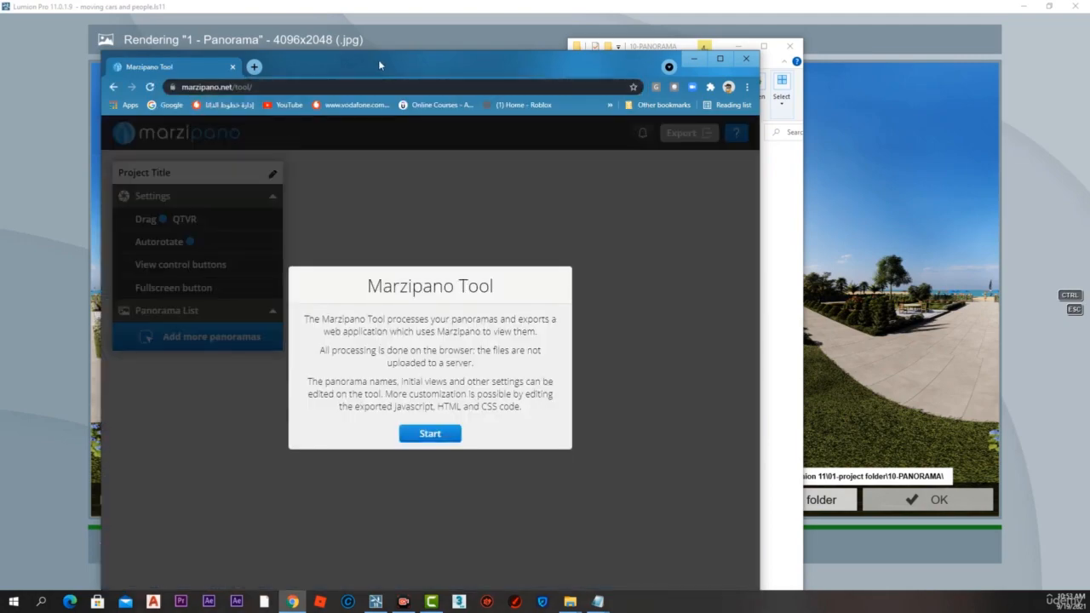
double_click(378, 60)
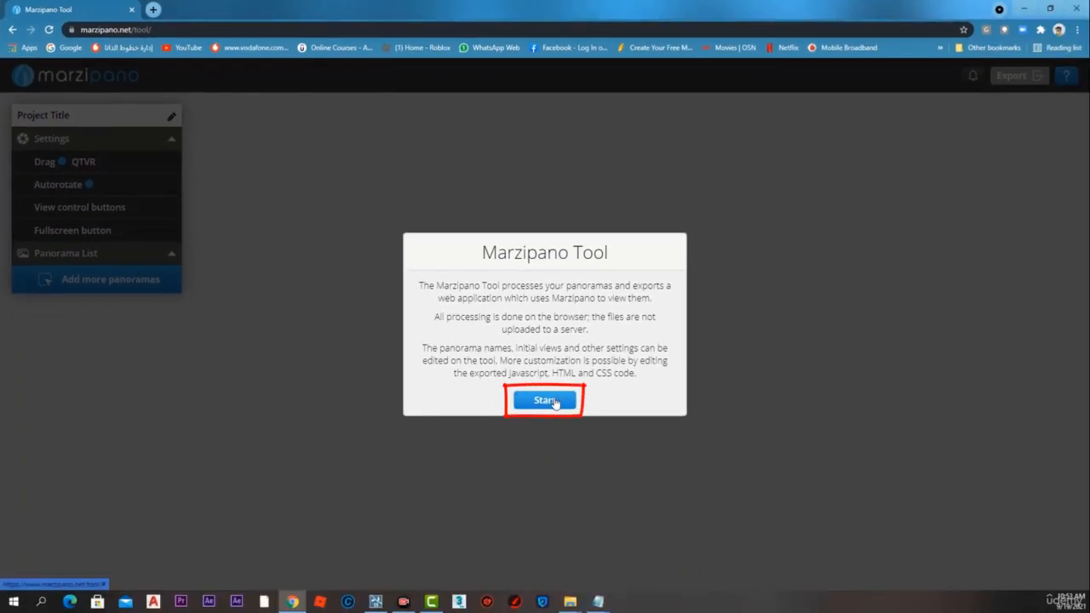
left_click(546, 400)
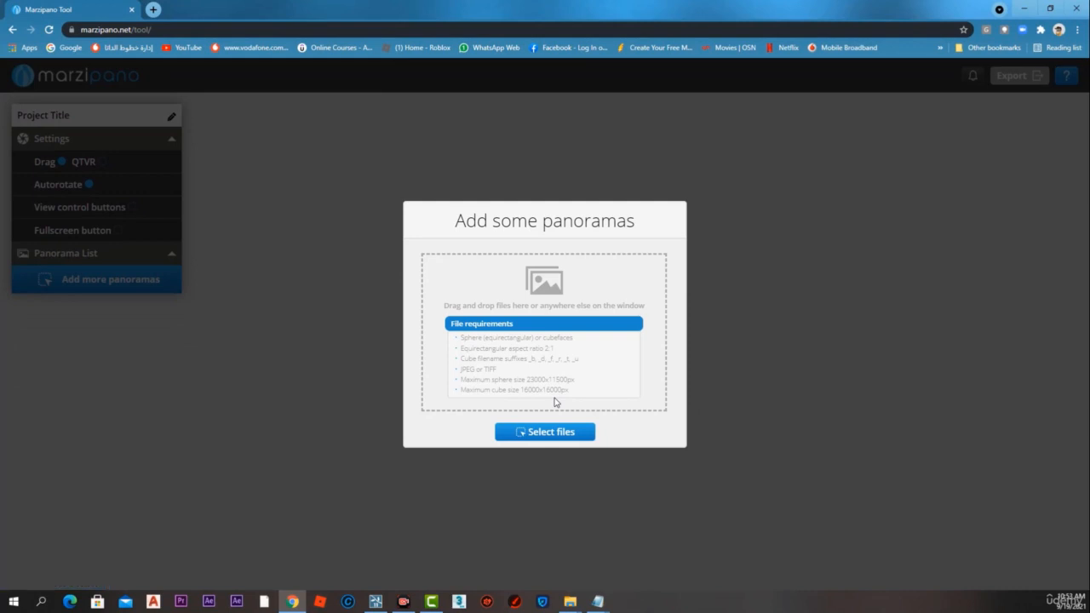
Add AA.jpg from the 10-PANORAMA folder to the Marzipano Tool as a panorama.
left_click(577, 605)
left_click_drag(670, 50, 877, 51)
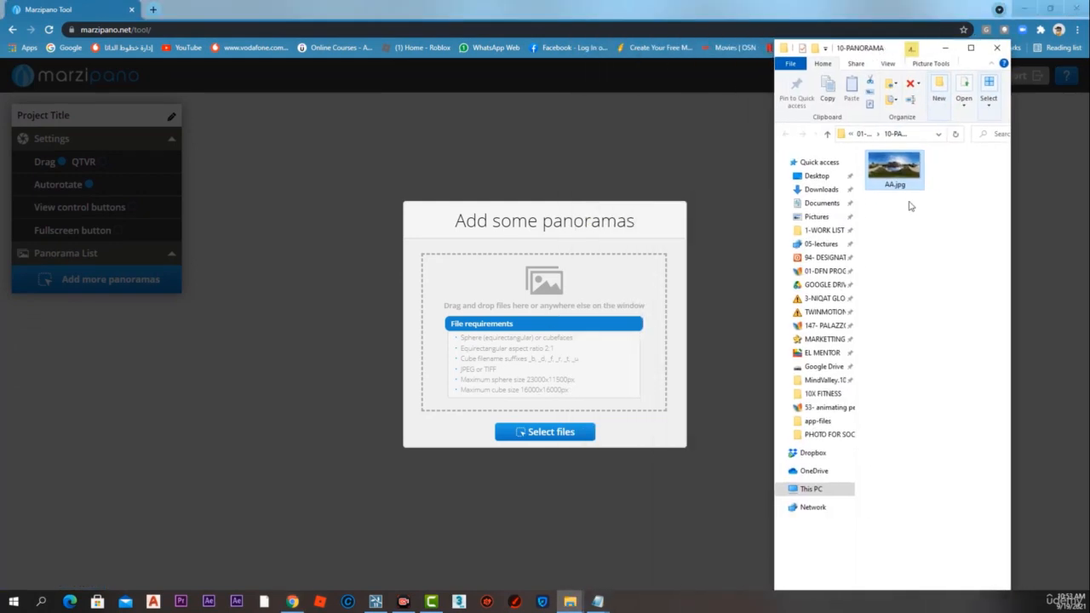
left_click_drag(904, 175, 526, 372)
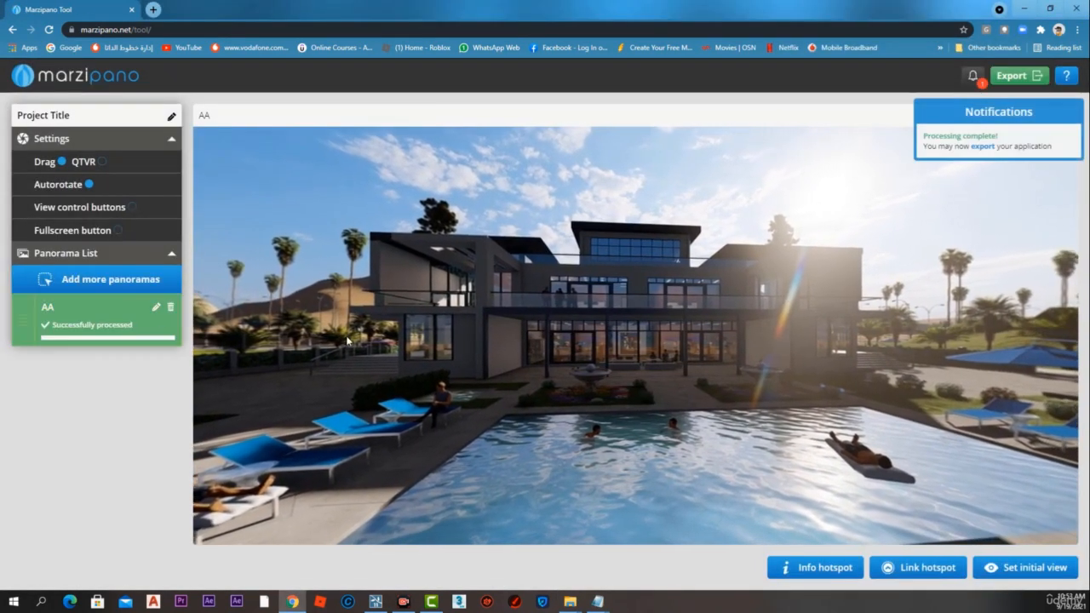
Look around the AA panorama in the preview, from the pool and villa across the garden paths and back.
left_click_drag(809, 320, 489, 324)
left_click_drag(871, 305, 562, 296)
left_click_drag(788, 318, 414, 316)
left_click_drag(728, 323, 477, 324)
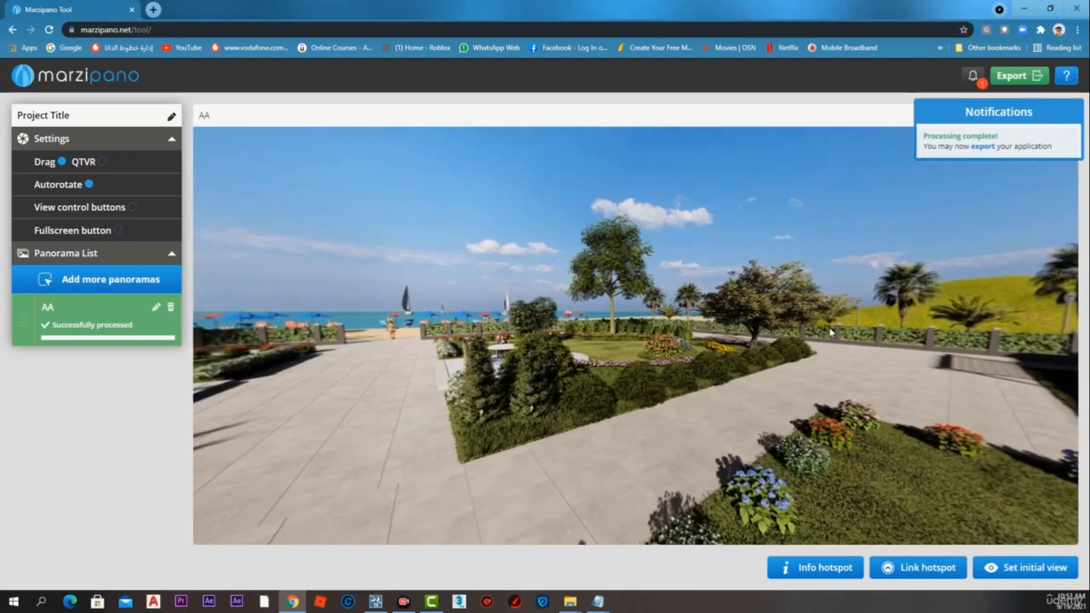
left_click_drag(775, 327, 511, 328)
left_click_drag(809, 323, 1073, 289)
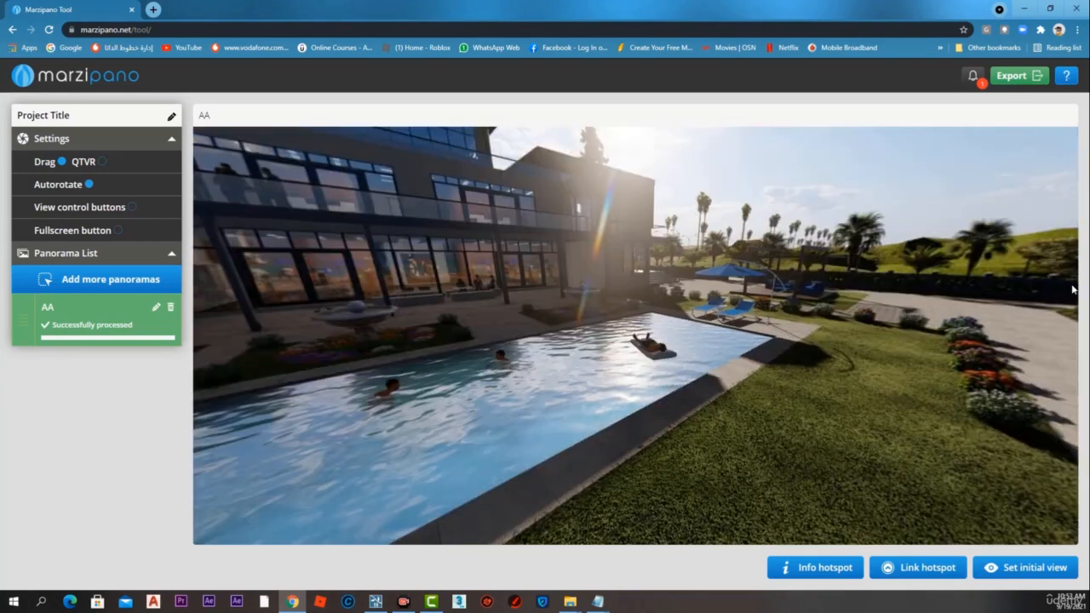
left_click_drag(720, 295, 785, 360)
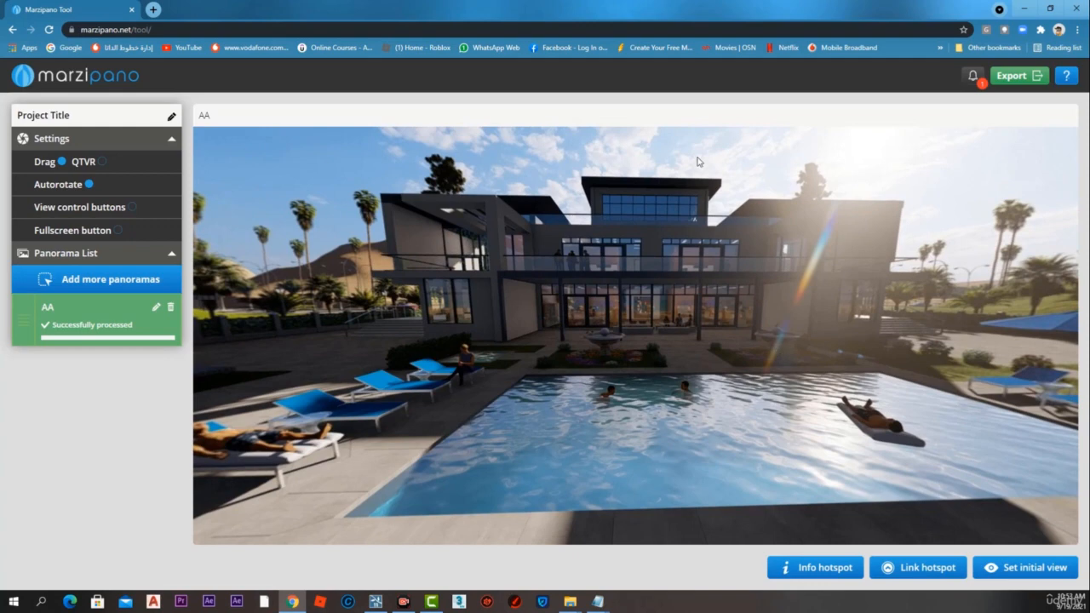
Return to Lumion and close the finished panorama render.
left_click(1024, 7)
left_click(940, 49)
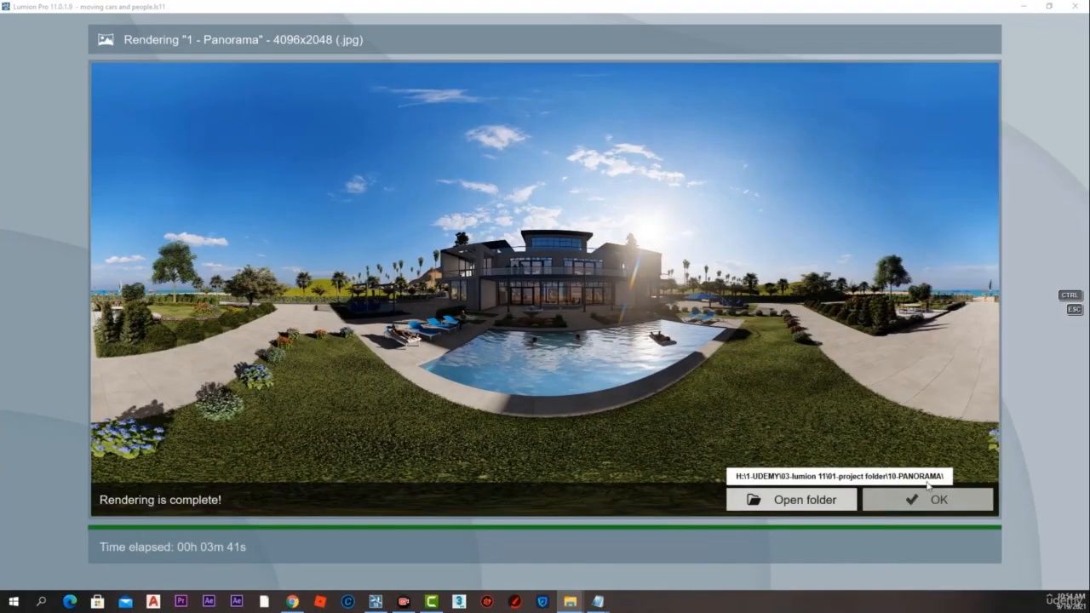
left_click(934, 497)
Store panoramas 2 to 6 showing the dining tables, orange-walled interior, two garden views and the balcony view over the pool and sea.
left_click(162, 513)
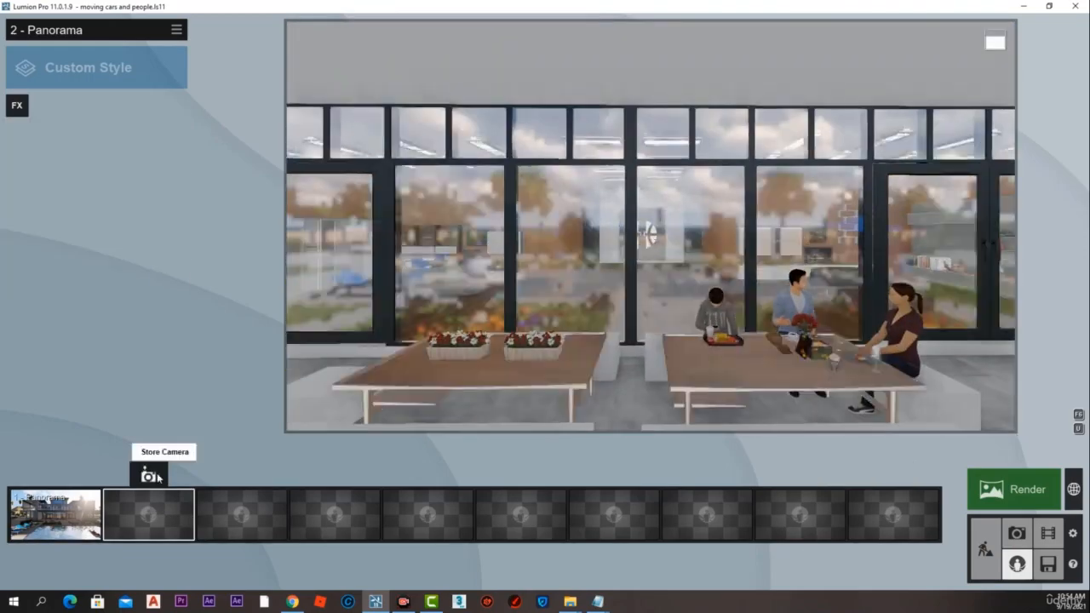
left_click(149, 476)
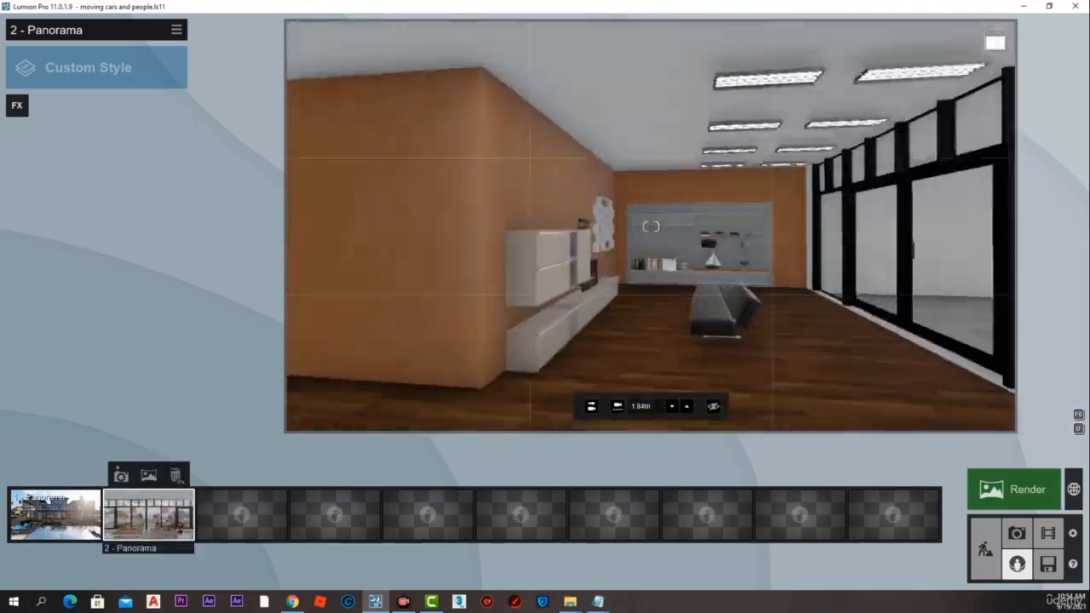
left_click(242, 514)
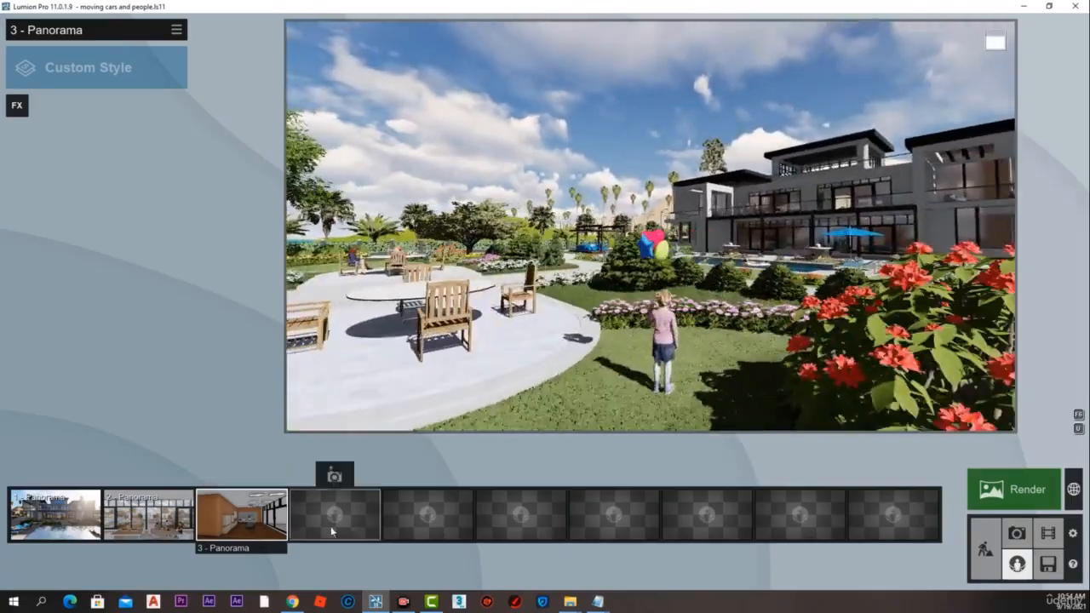
left_click(331, 513)
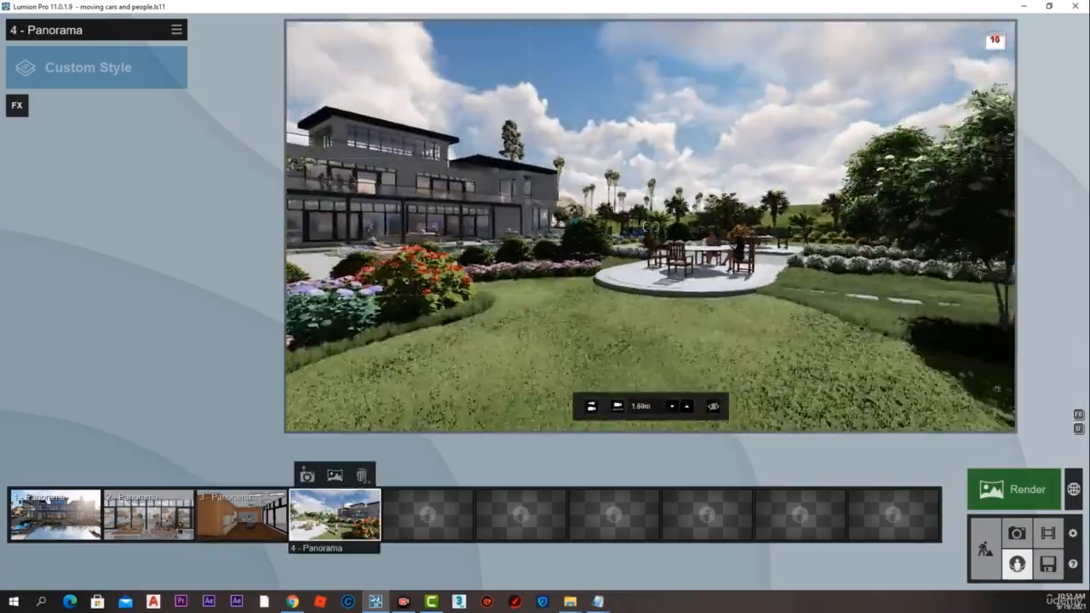
left_click(428, 514)
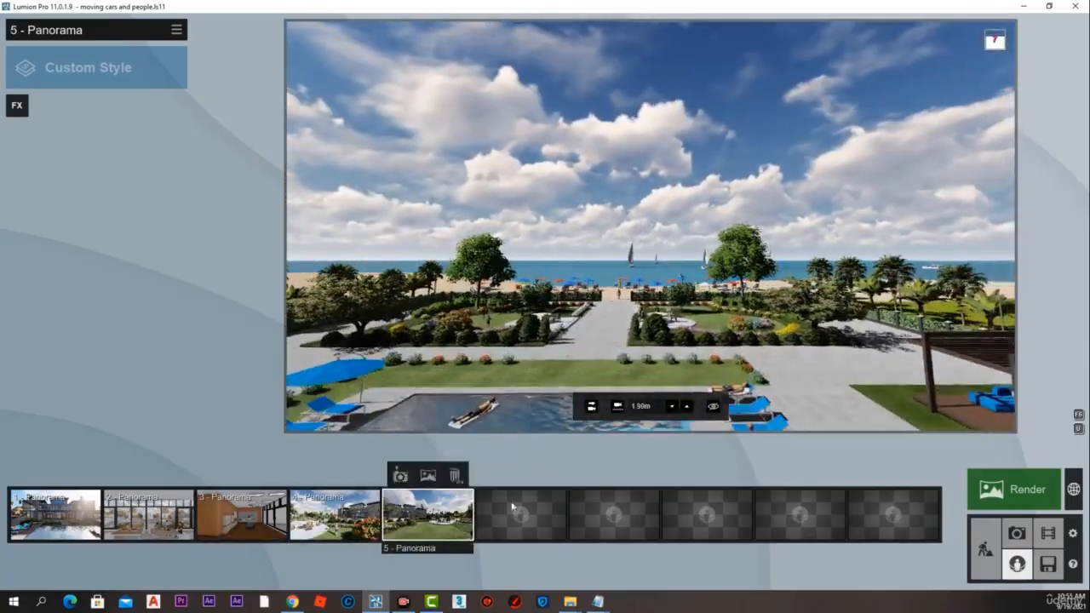
left_click(521, 514)
Copy the effects of panorama 1 and paste them onto panoramas 2 and 3.
left_click(55, 515)
left_click(176, 30)
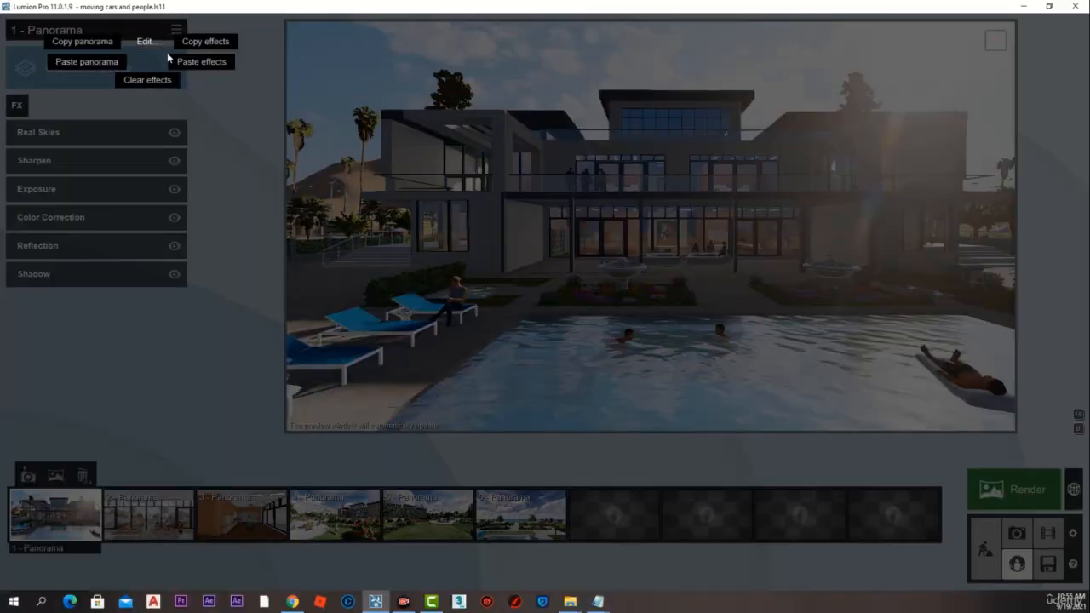
left_click(205, 41)
left_click(148, 514)
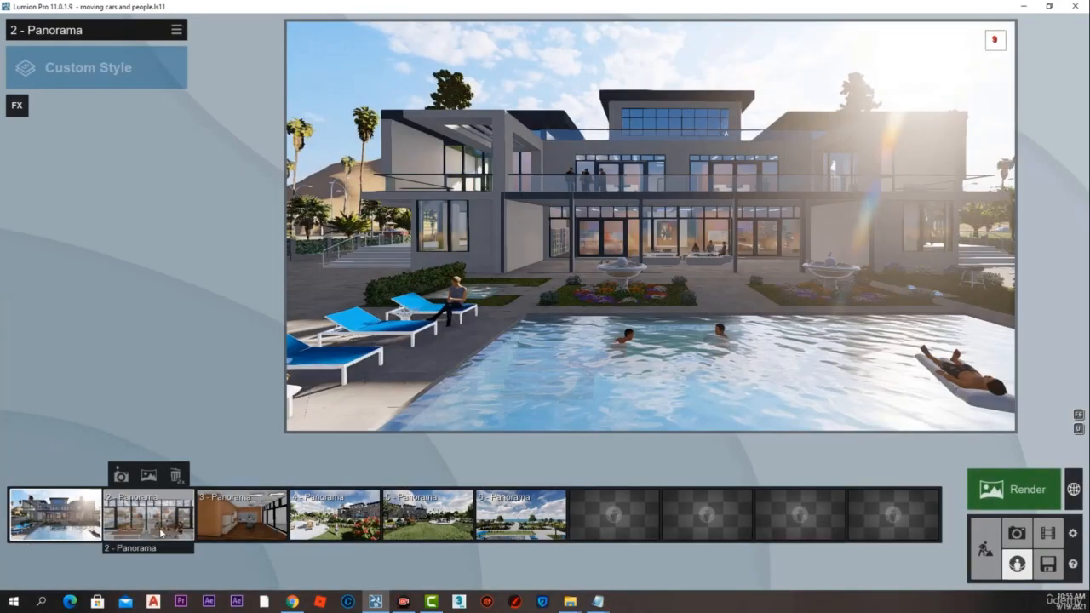
left_click(176, 30)
left_click(201, 61)
left_click(242, 514)
left_click(176, 32)
left_click(203, 59)
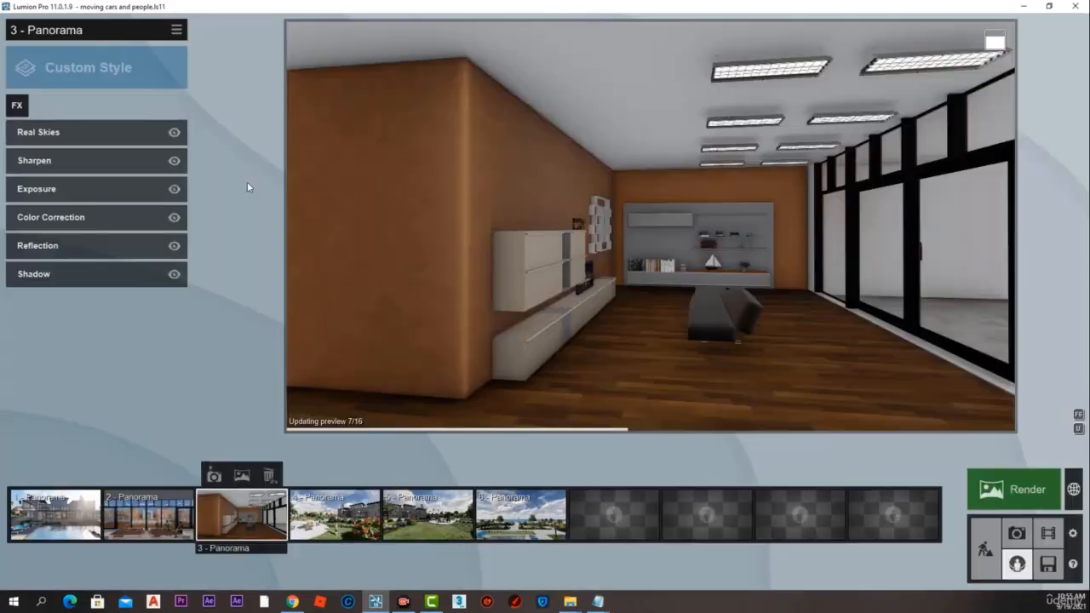
Paste the copied effects onto panoramas 4, 5 and 6, and check the look of panoramas 3 and 5.
left_click(334, 514)
left_click(175, 32)
left_click(202, 59)
left_click(427, 514)
left_click(177, 29)
left_click(202, 59)
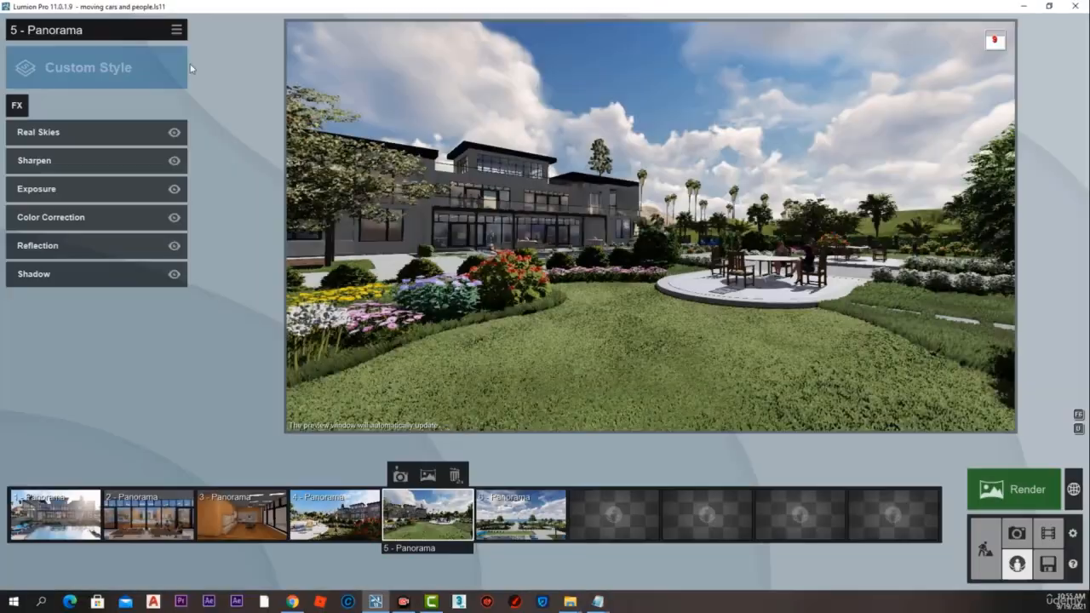
left_click(520, 514)
left_click(176, 30)
left_click(202, 59)
left_click(242, 514)
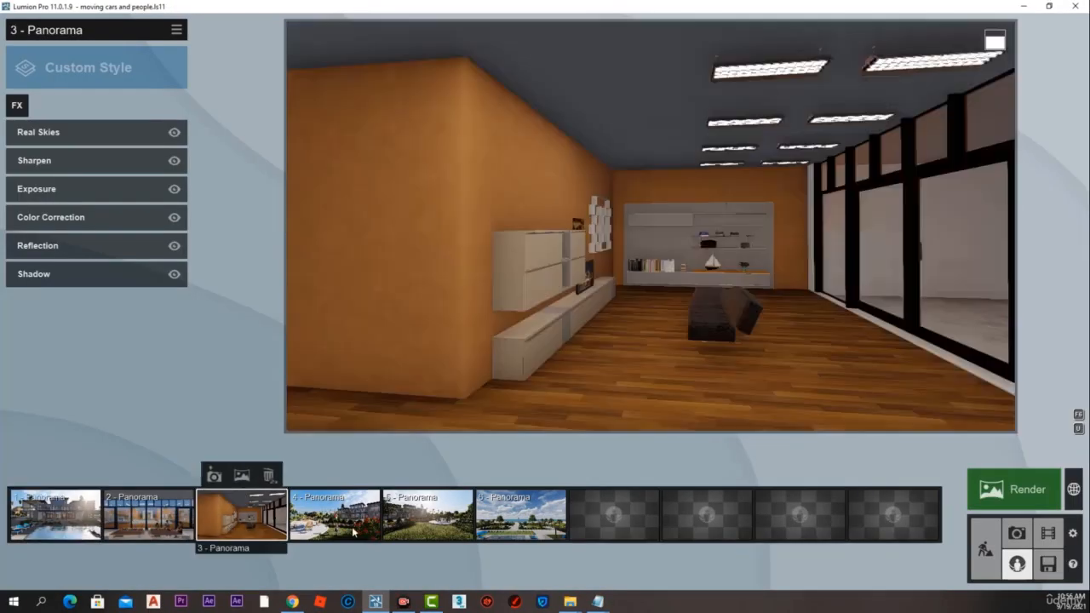
left_click(428, 514)
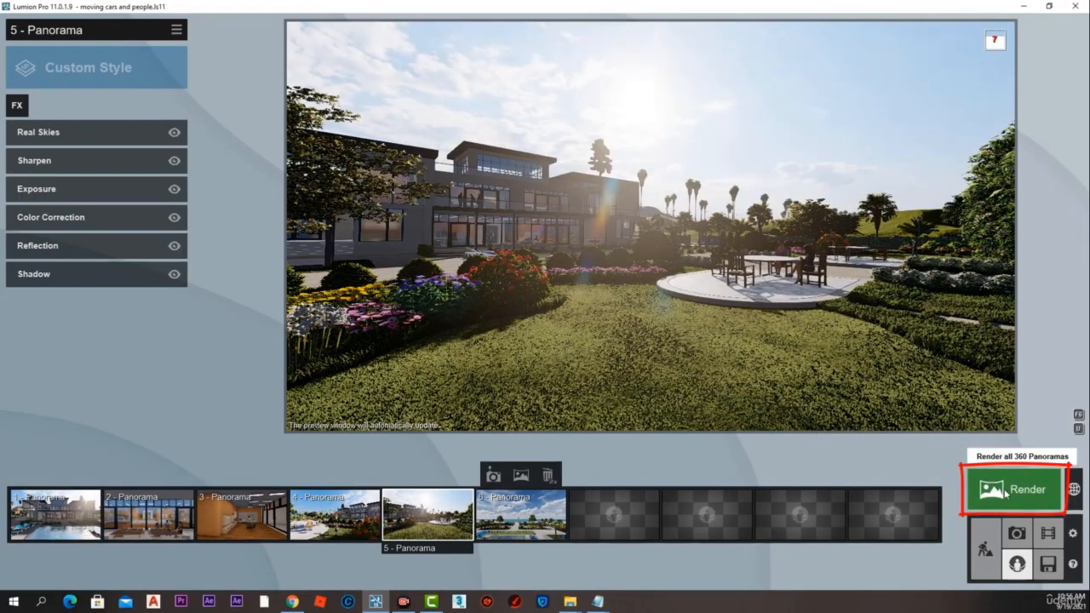
Render all 360 panoramas at Medium size, 4096x2048, saving them as PANO JPG files in the 10-PANORAMA folder.
left_click(1004, 490)
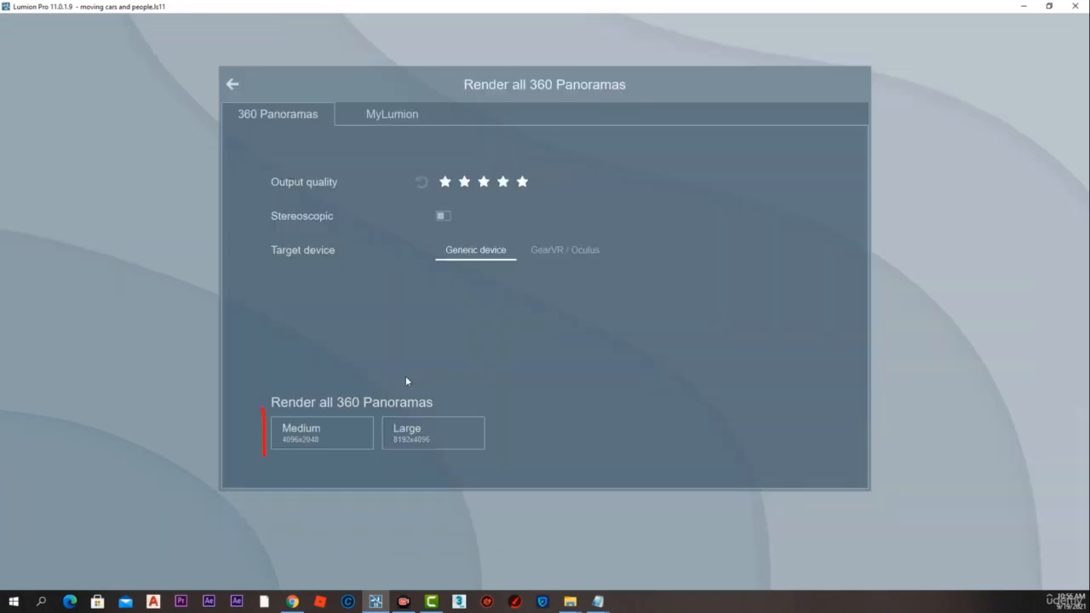
left_click(323, 440)
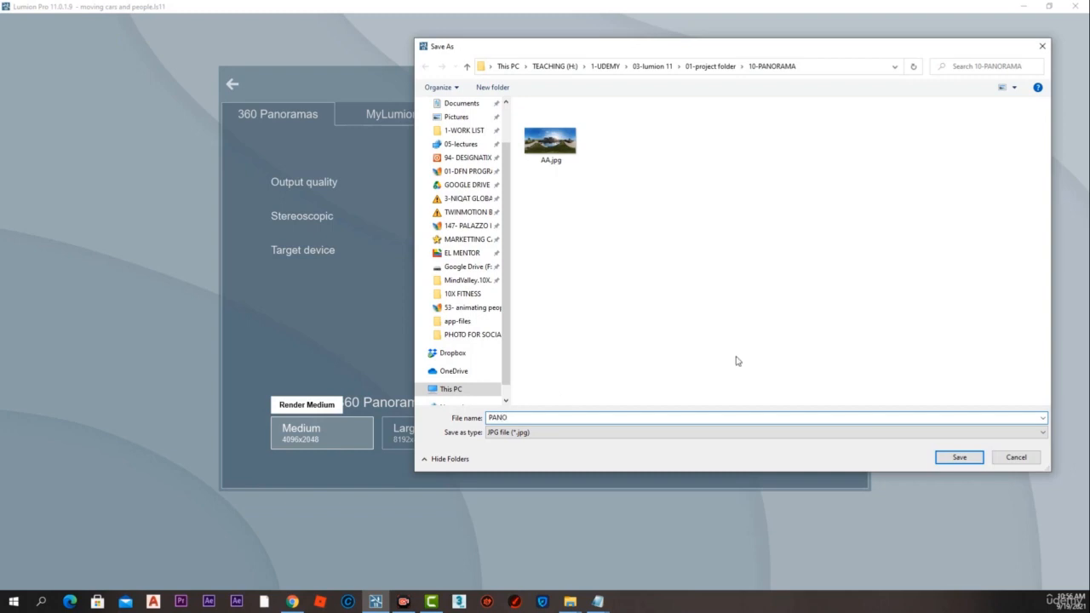
left_click(971, 461)
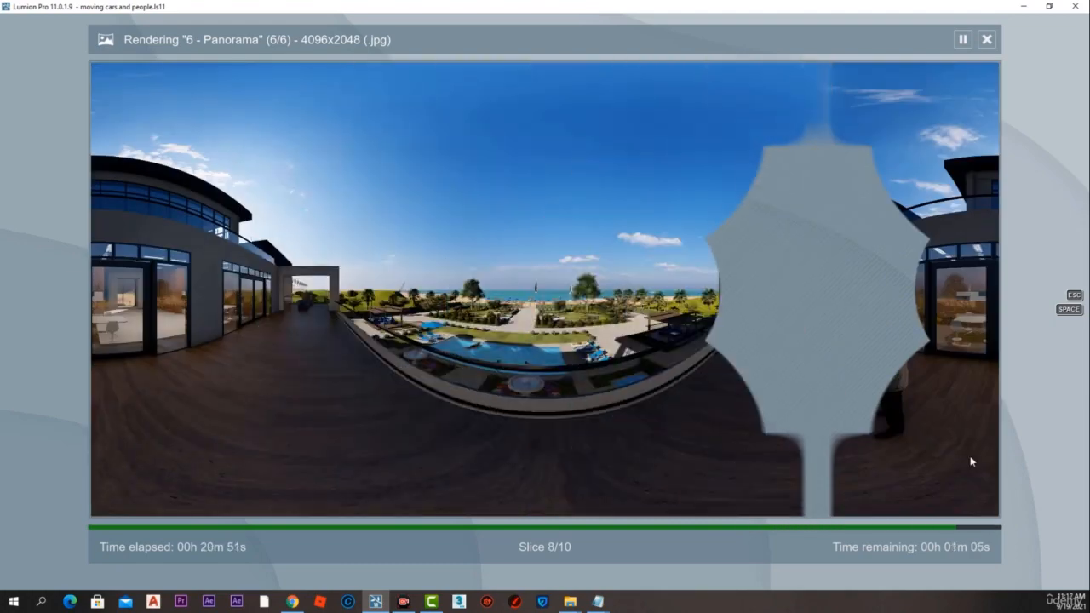
Open the render's output folder and look through the six rendered PANO images.
left_click(803, 501)
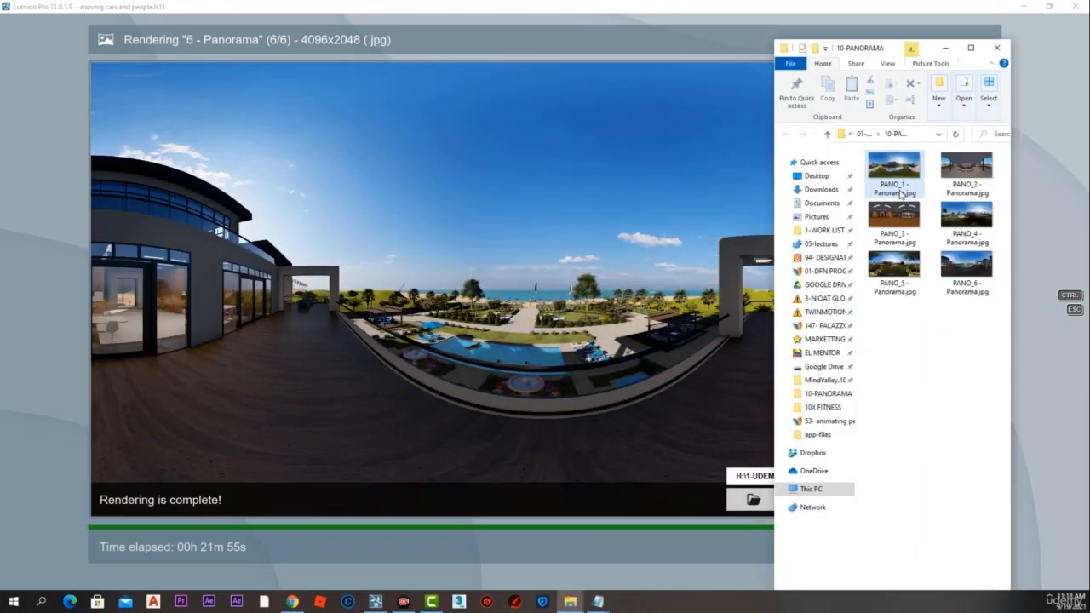
left_click(957, 169)
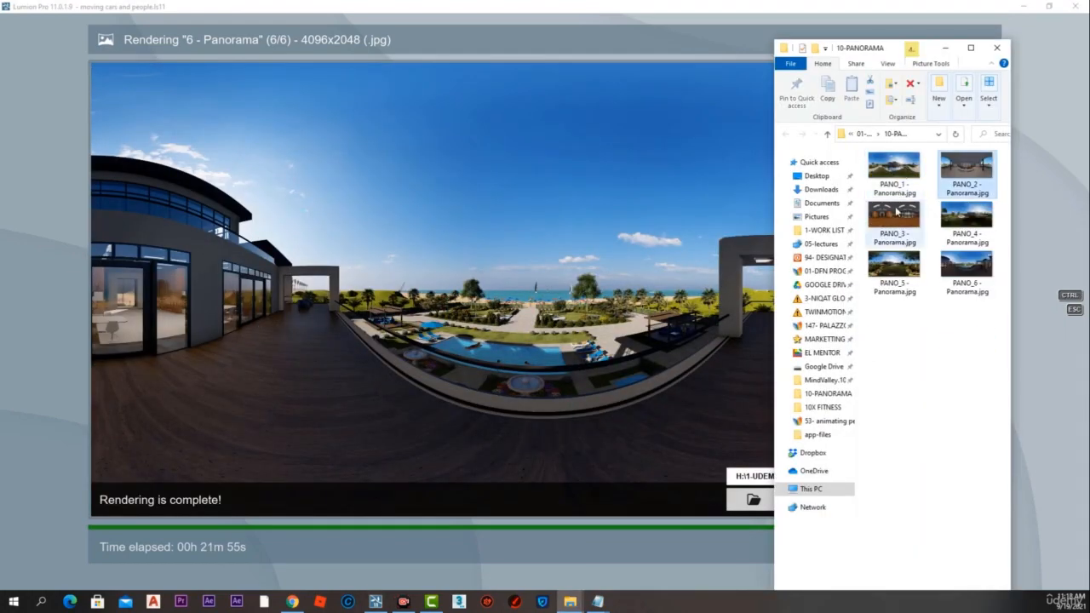
left_click(894, 215)
left_click(955, 219)
left_click(917, 275)
left_click(944, 288)
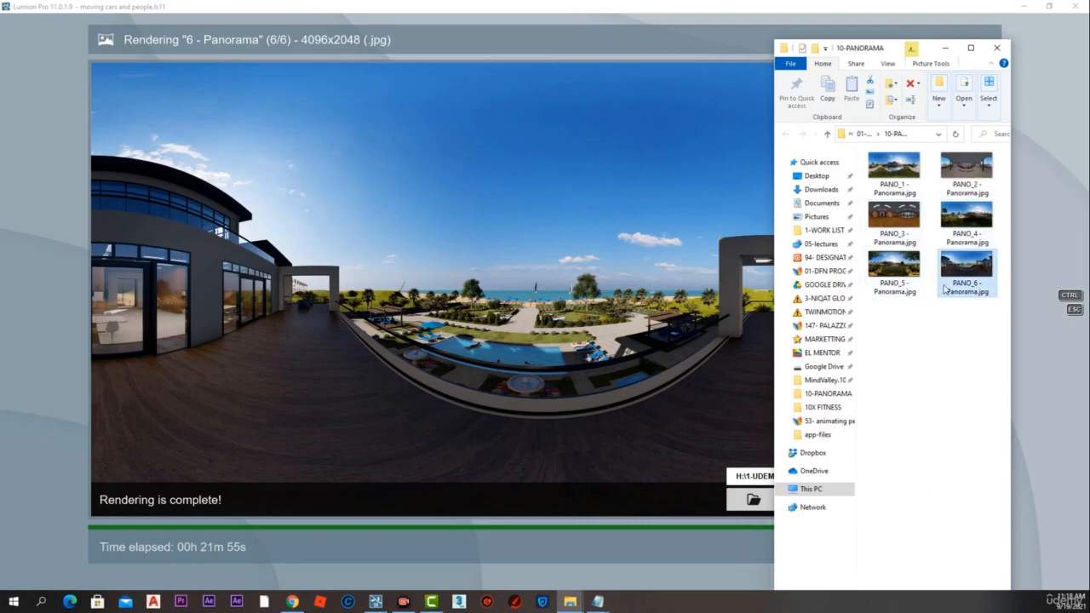
Switch to the browser, restart the Marzipano Tool and add all six PANO images from the 10-PANORAMA folder.
left_click(292, 601)
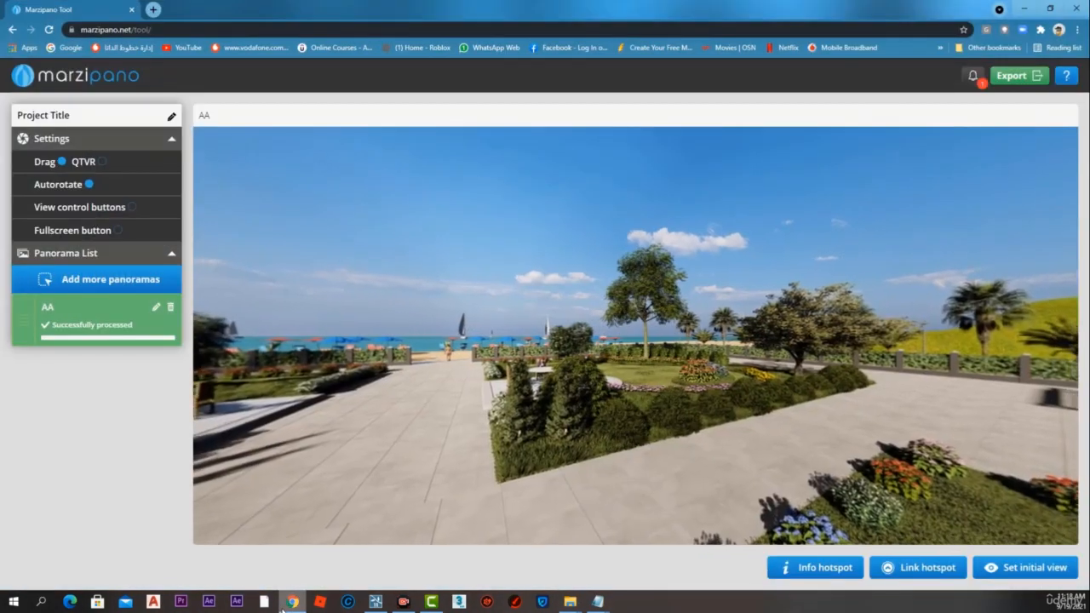
left_click_drag(860, 324, 522, 324)
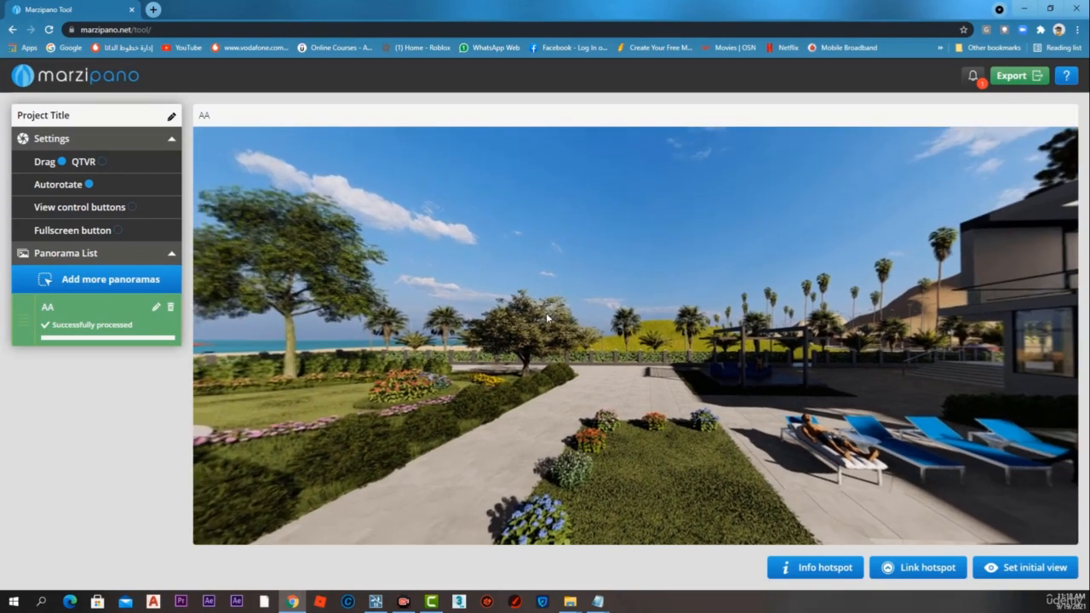
left_click(196, 32)
key("Return")
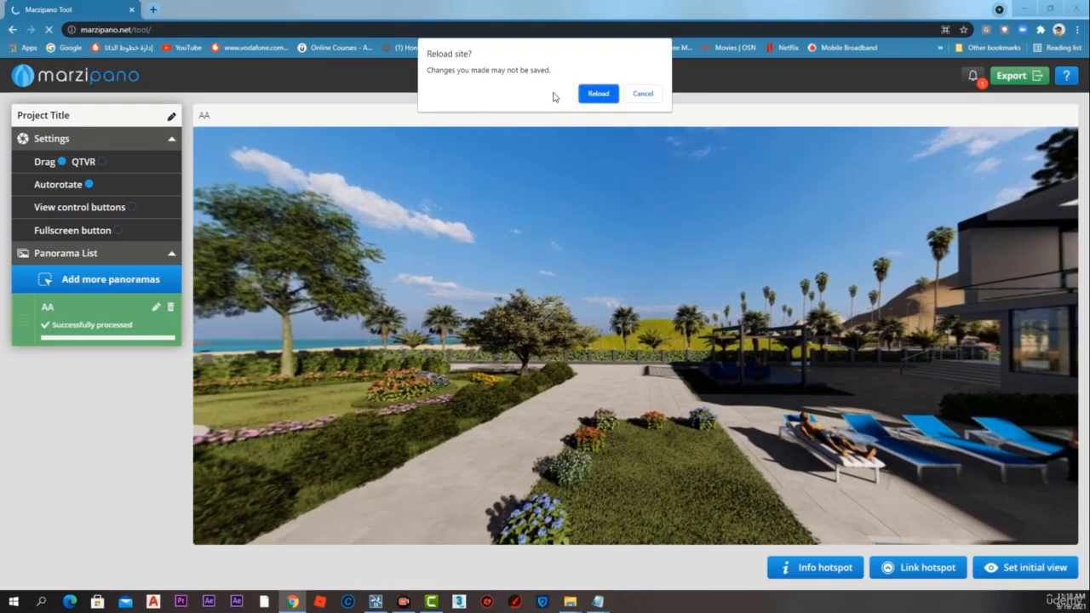
left_click(596, 95)
left_click(570, 408)
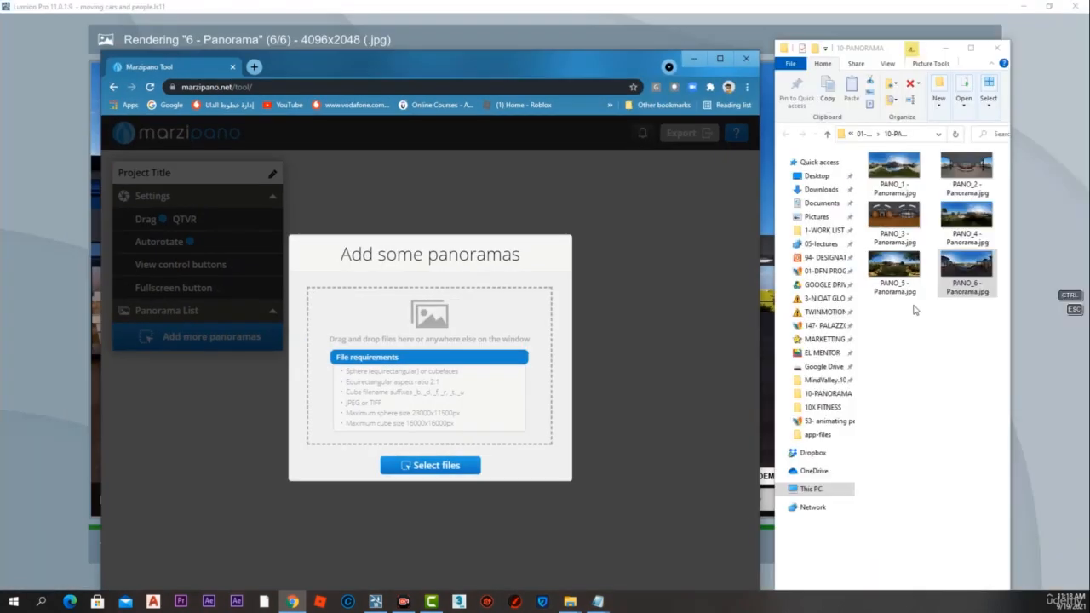
left_click_drag(886, 361, 430, 345)
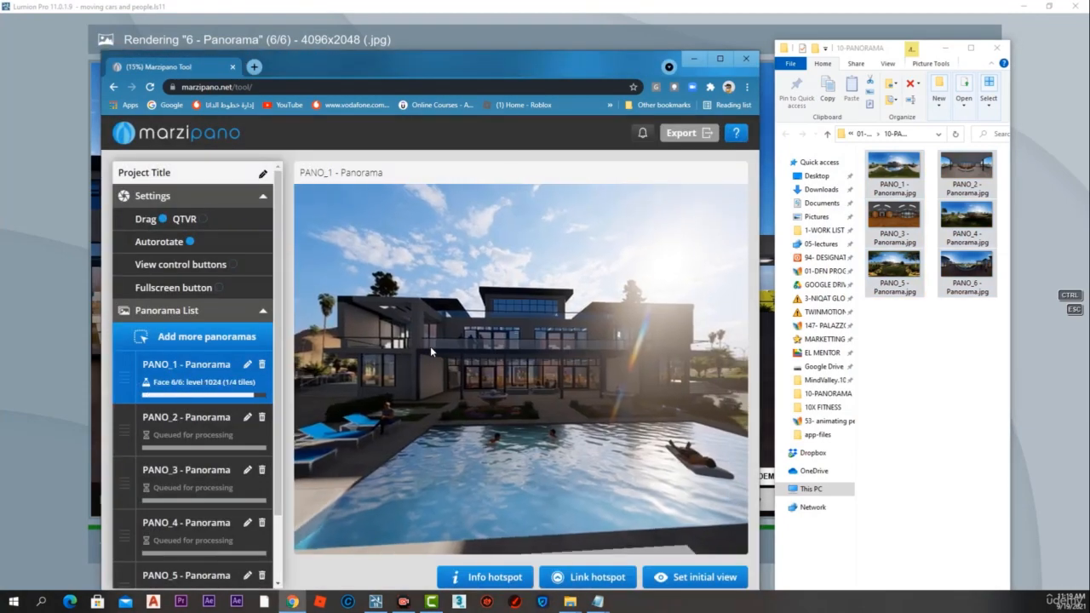
In the maximized tool, set PANO_1's initial view facing the villa across the pool and enable the fullscreen button.
left_click(719, 59)
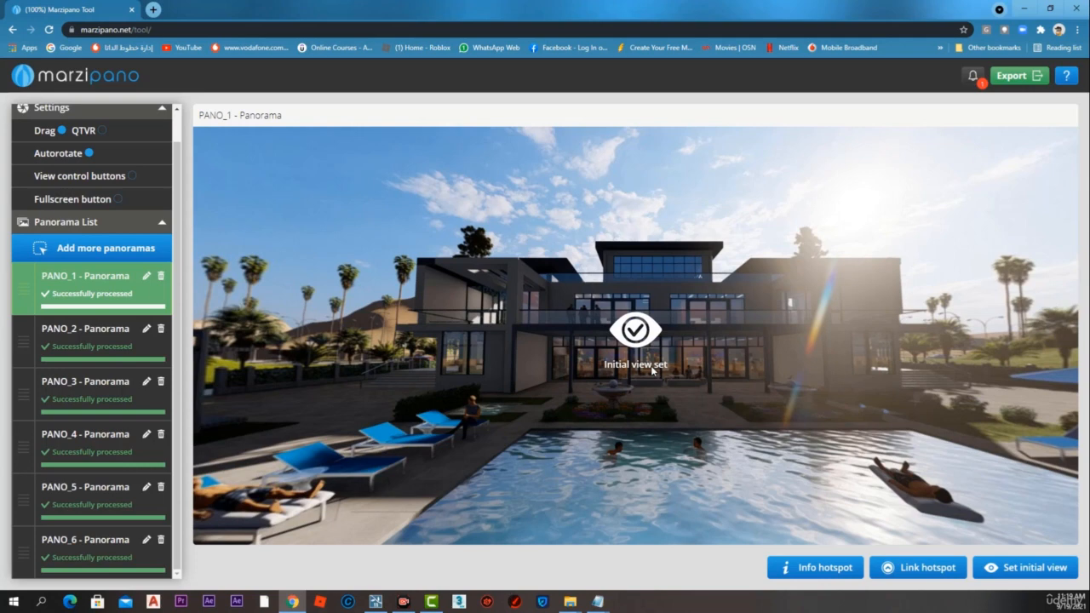
left_click(119, 199)
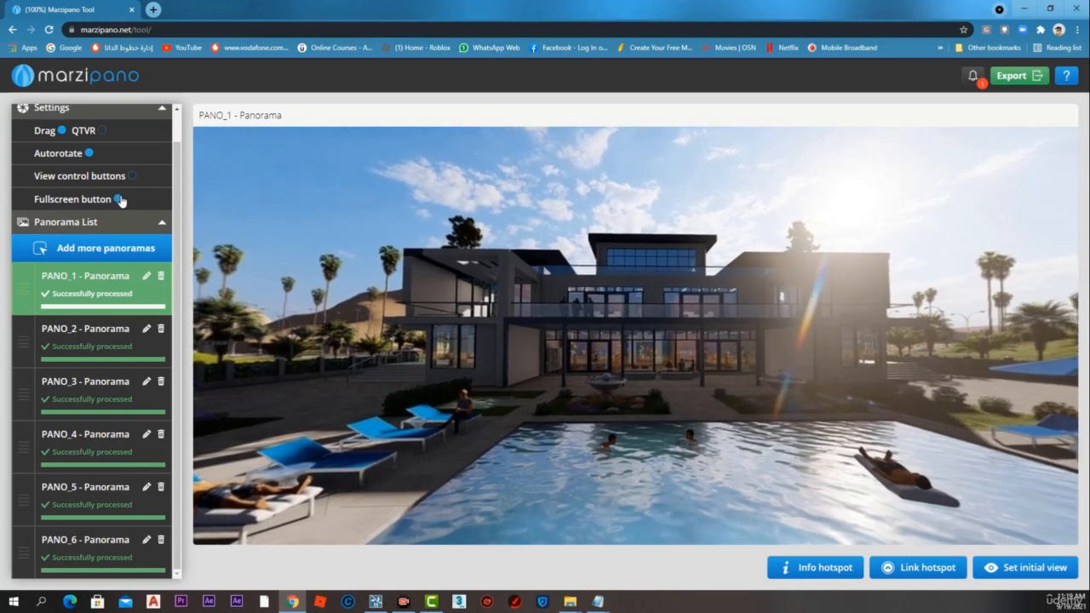
scroll(123, 203, "up", 1)
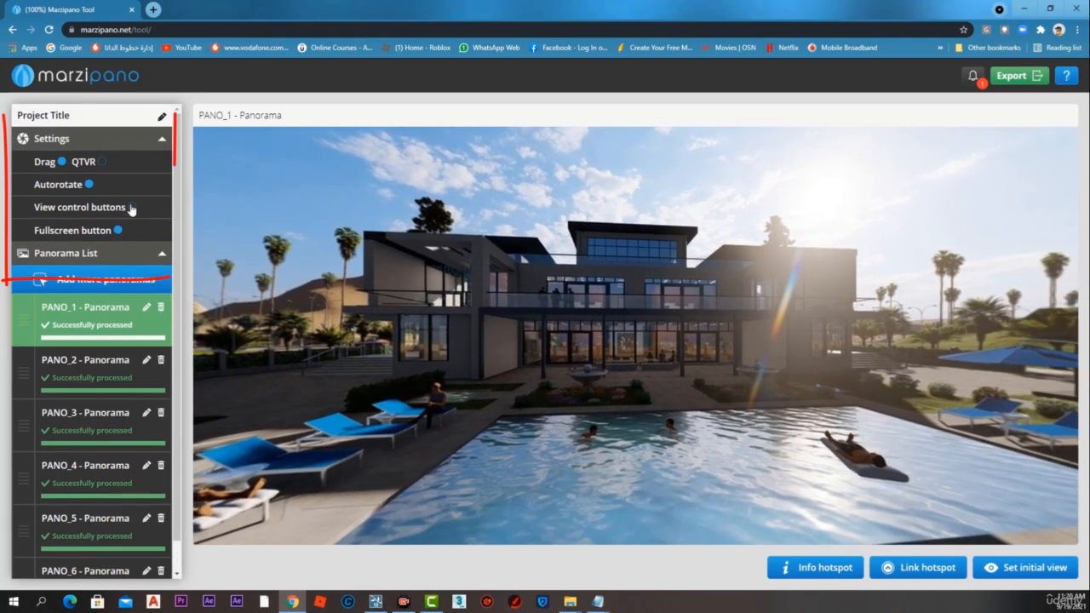
Enable the view control buttons, turn off autorotate and frame PANO_1 on the villa across the pool.
left_click(132, 208)
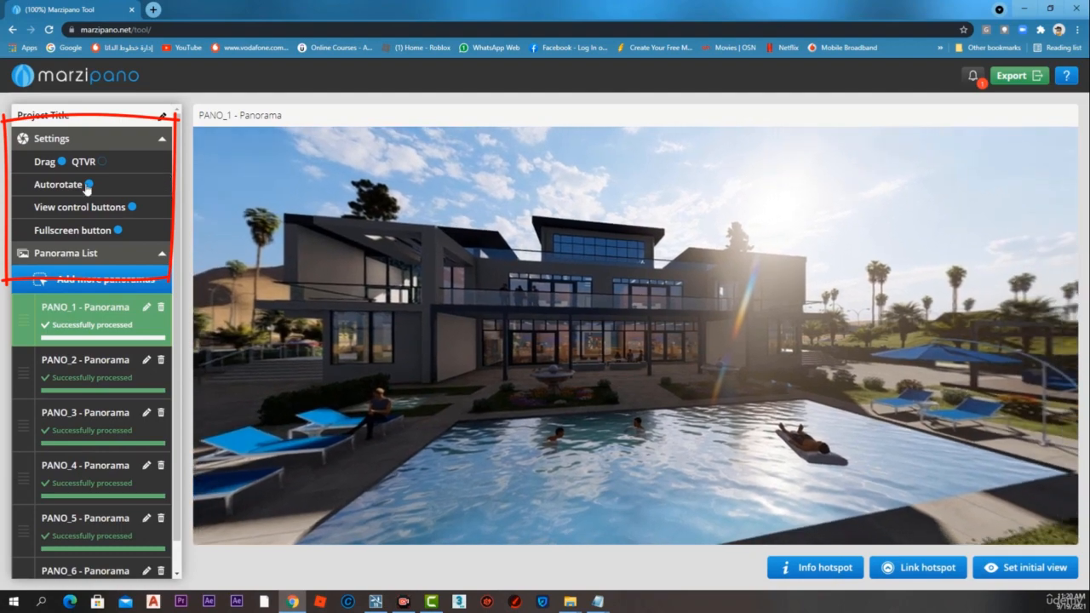
left_click(88, 185)
left_click_drag(341, 216, 435, 205)
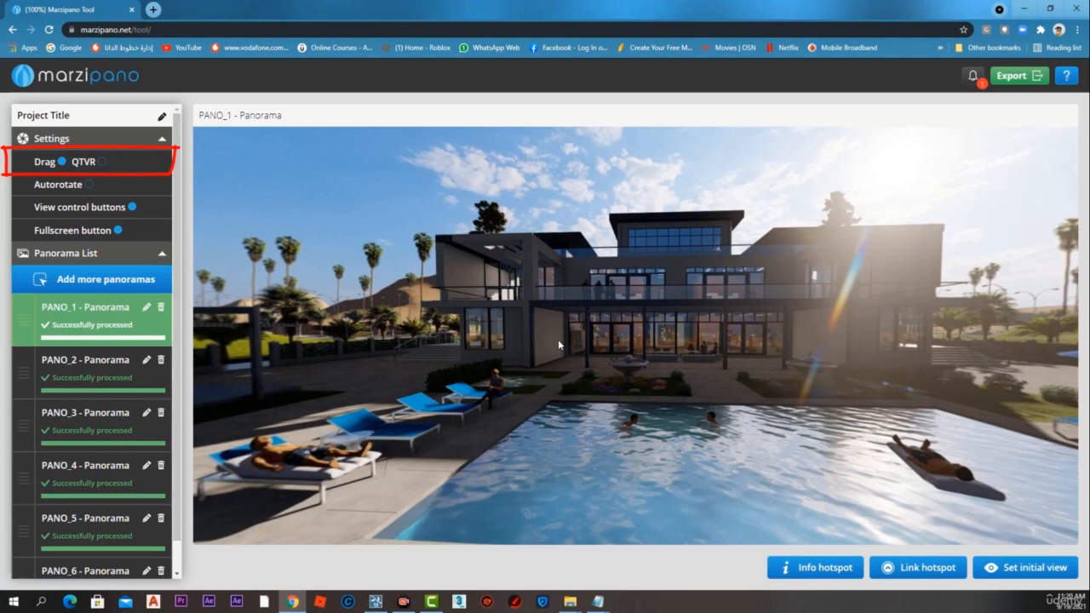
left_click_drag(558, 339, 492, 340)
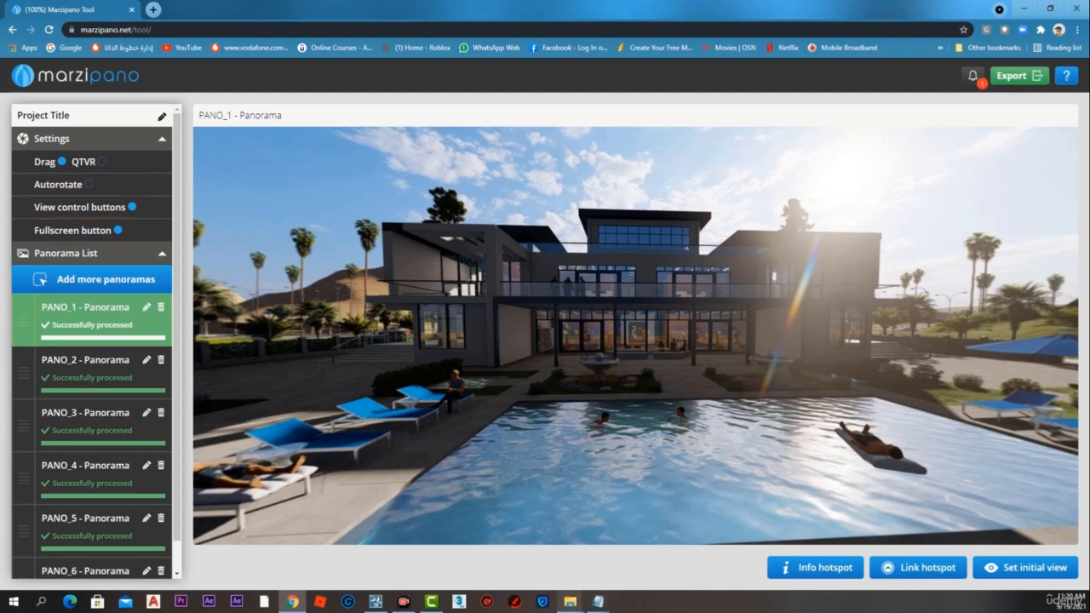
Open the PANO_2 image from the 10-PANORAMA folder to check which location it shows.
mouse_move(570, 600)
left_click(538, 538)
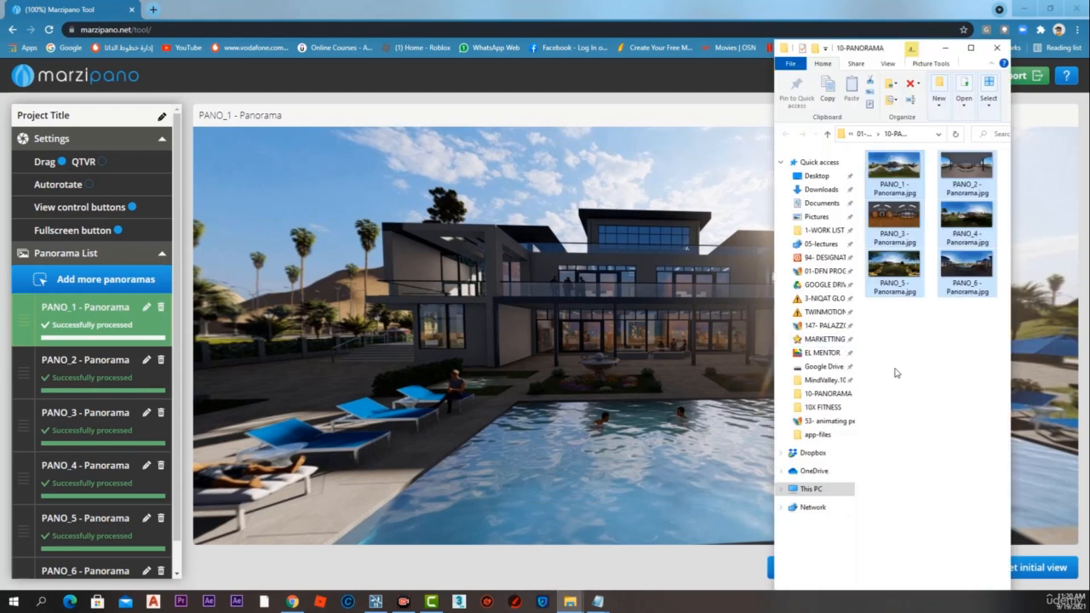
left_click(974, 172)
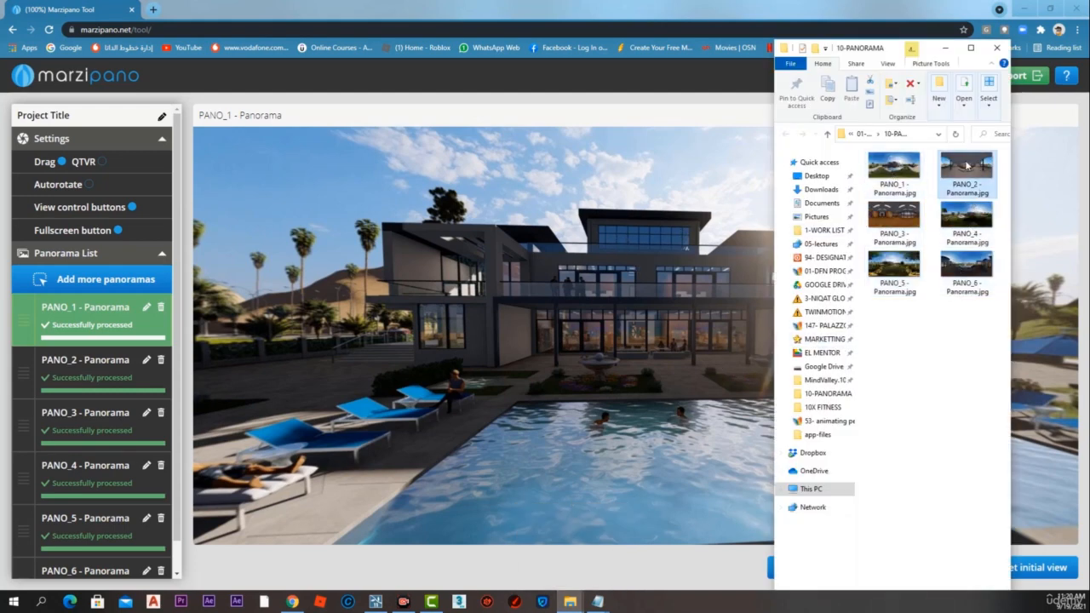
double_click(967, 166)
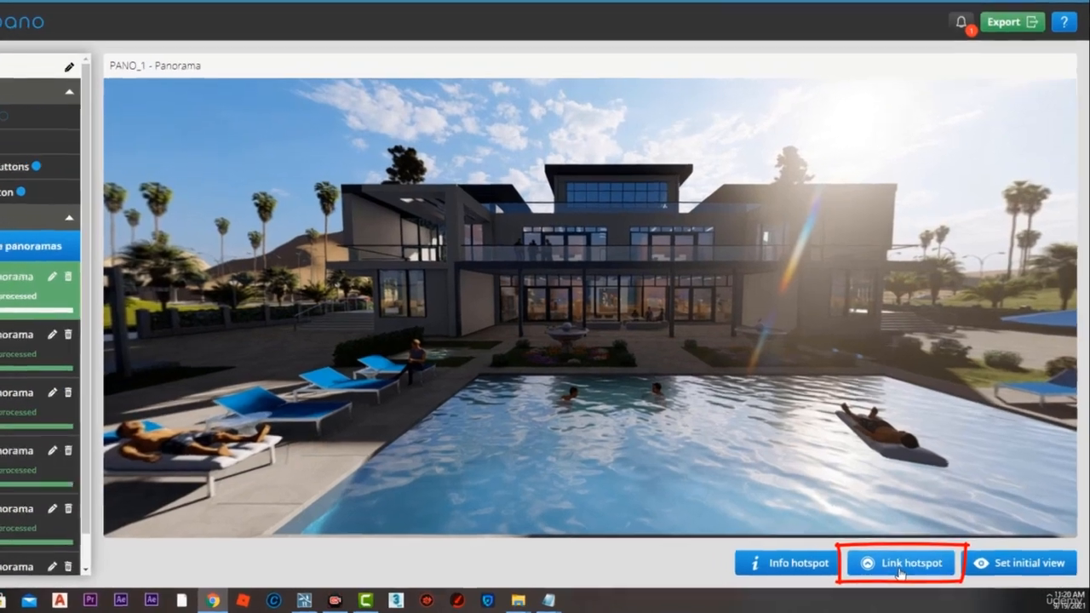
Add a link hotspot in PANO_1 at the villa's ground-floor entrance, target it to PANO_2 and follow it.
left_click(899, 564)
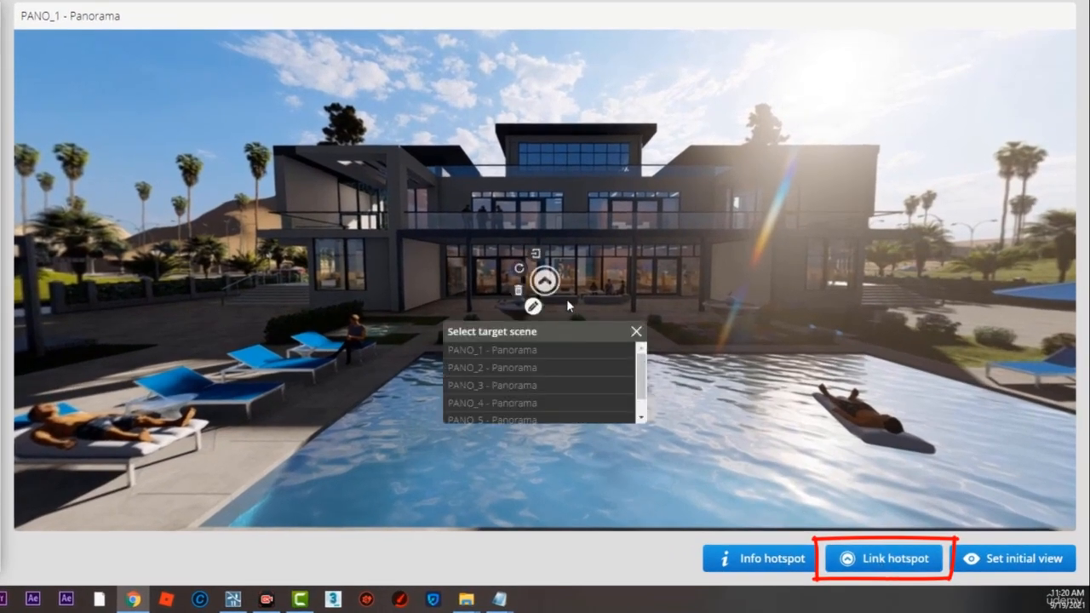
left_click_drag(539, 281, 591, 278)
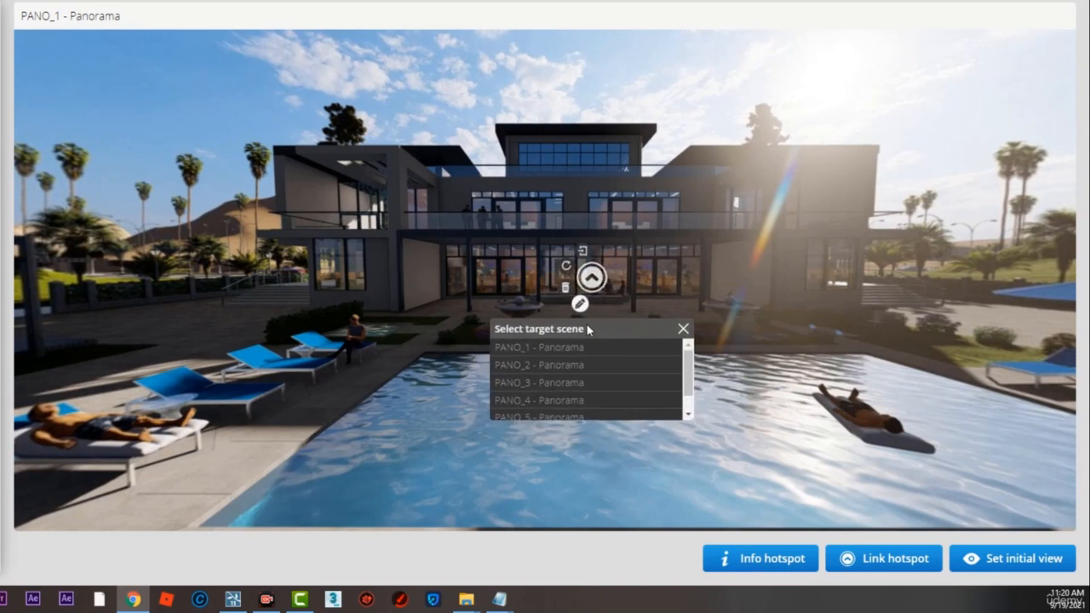
left_click(554, 365)
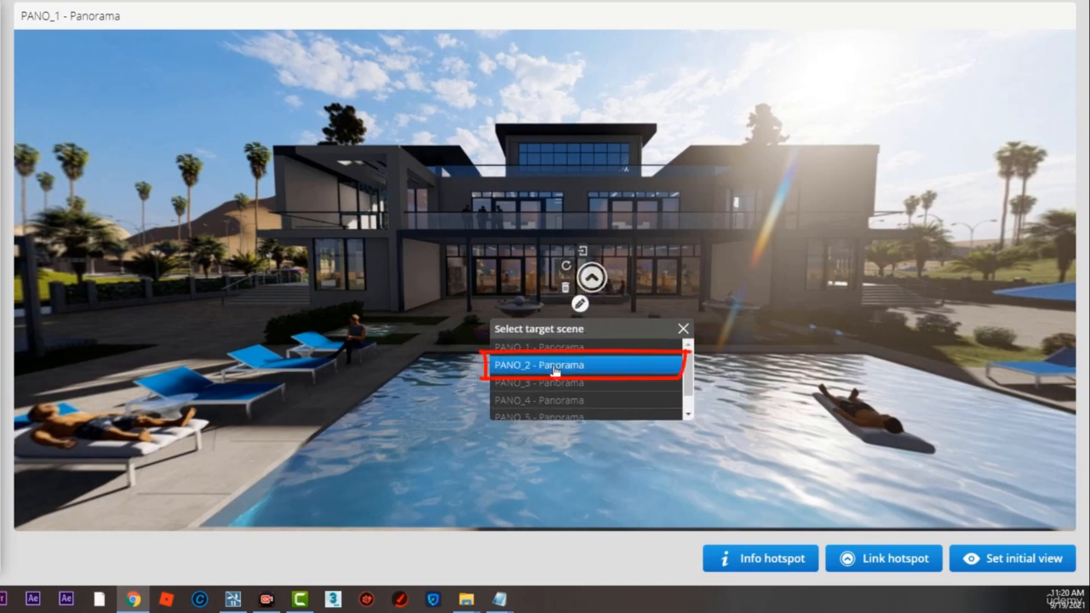
mouse_move(691, 389)
left_mouse_down()
mouse_move(690, 403)
mouse_move(690, 390)
left_mouse_up()
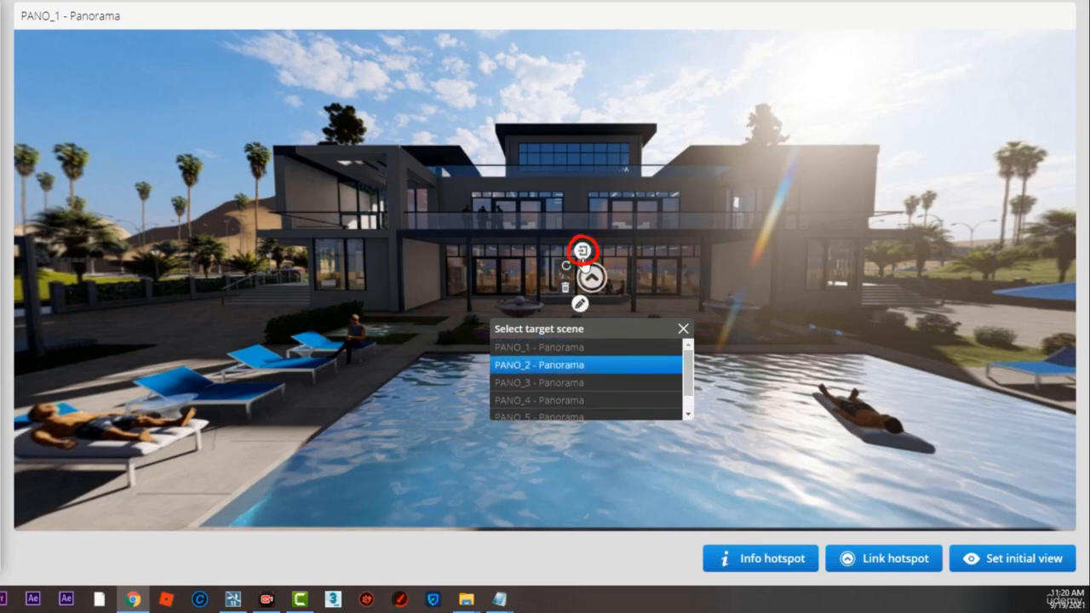
left_click(584, 258)
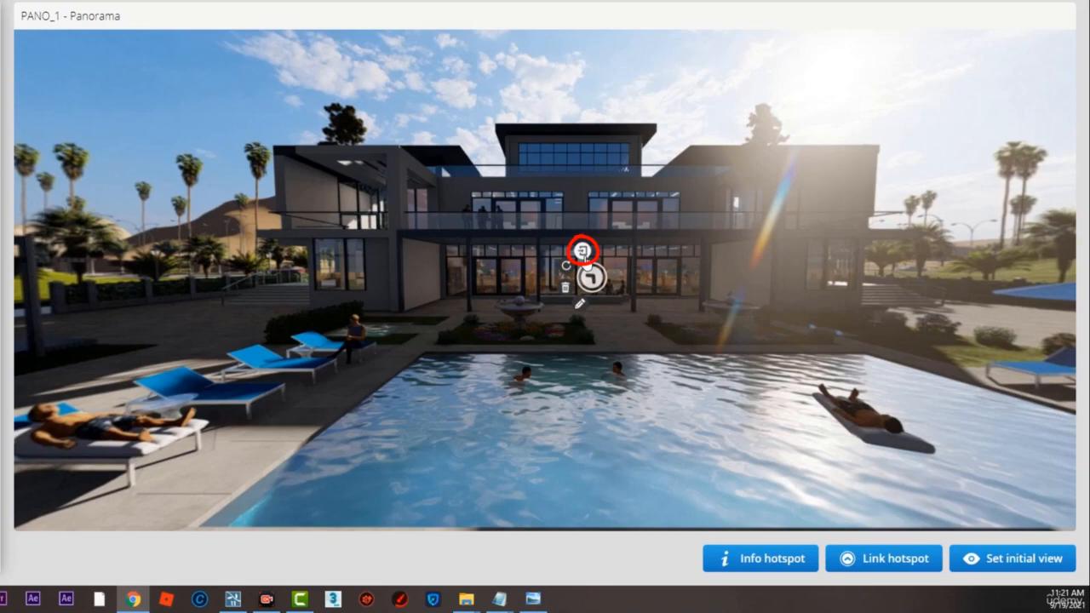
left_click(585, 254)
Add a link hotspot in PANO_2 on the glass facade behind the tables, target it to PANO_3 and follow it.
left_click_drag(625, 316, 648, 292)
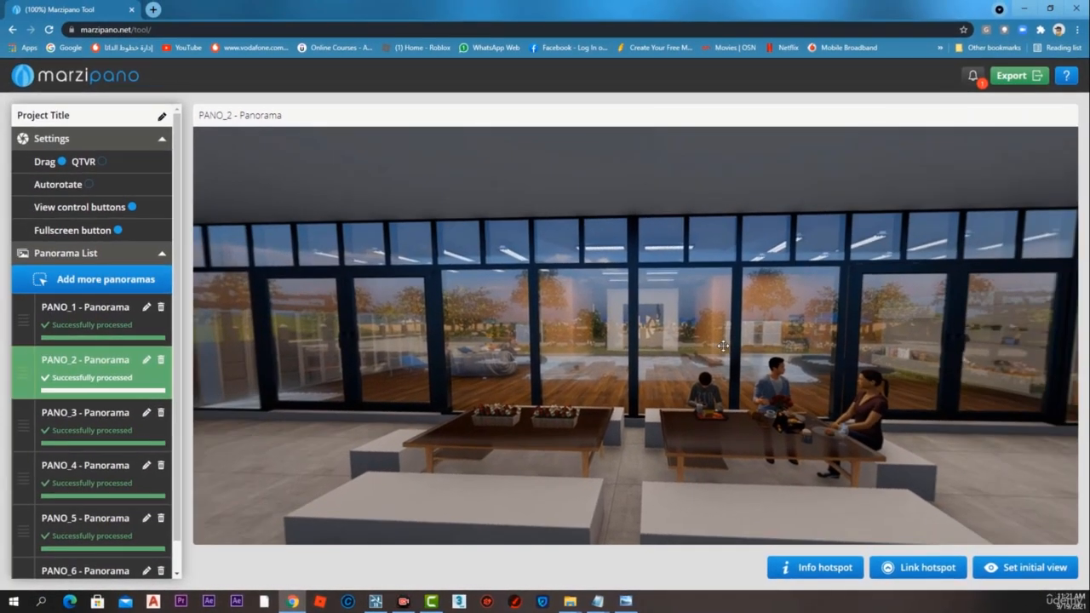
left_click_drag(723, 346, 715, 345)
left_click(951, 563)
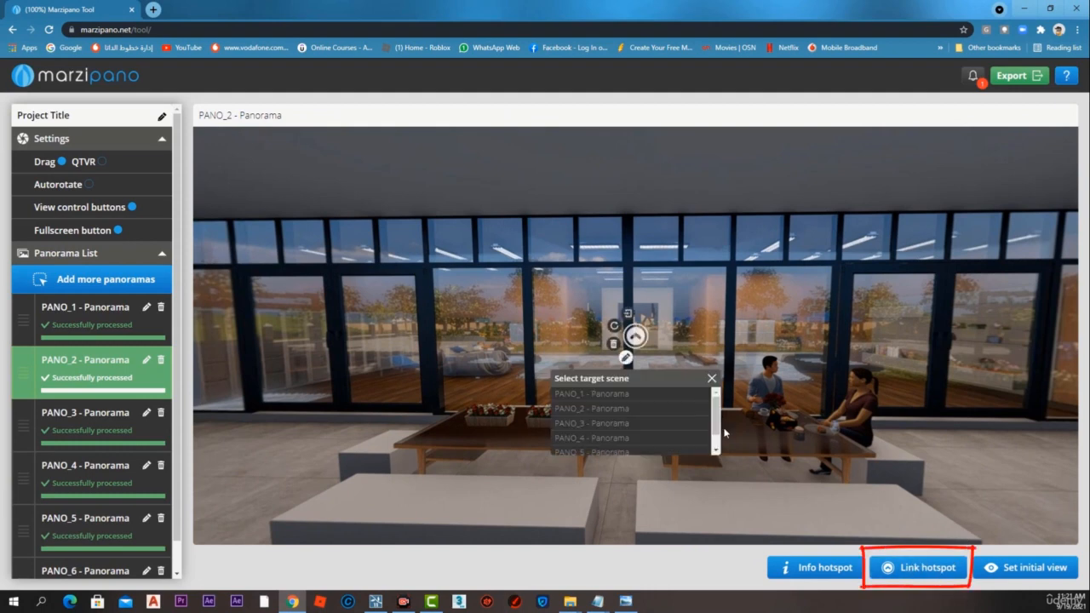
left_click(610, 425)
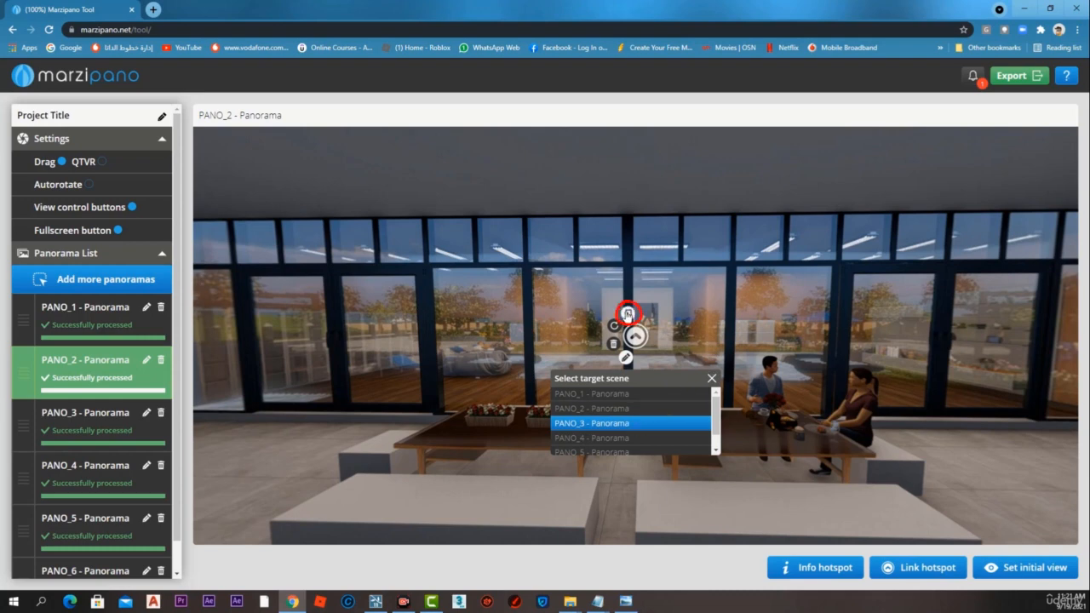
left_click(628, 313)
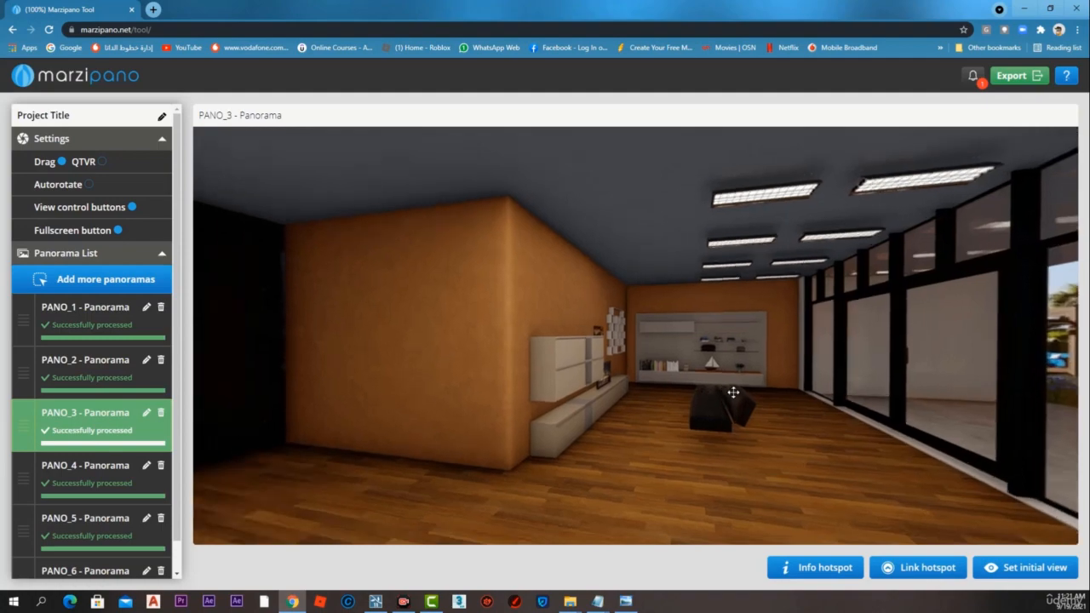
Add a link hotspot in PANO_3 on the windows facing the terrace, target it to PANO_2 and follow it.
left_click_drag(713, 384, 525, 360)
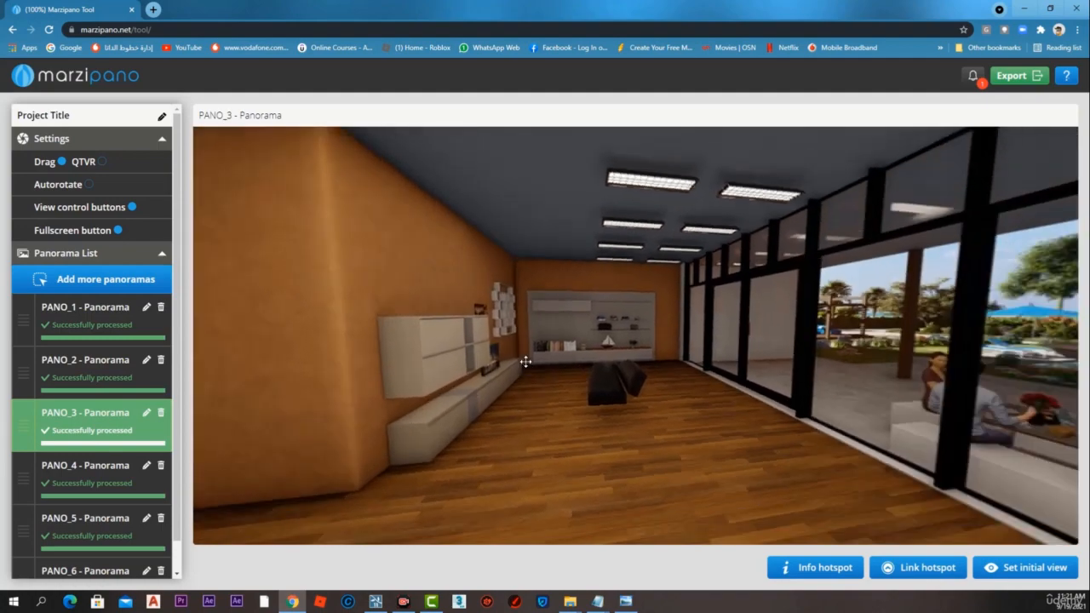
left_click_drag(704, 402, 474, 411)
left_click_drag(732, 392, 621, 397)
left_click(910, 565)
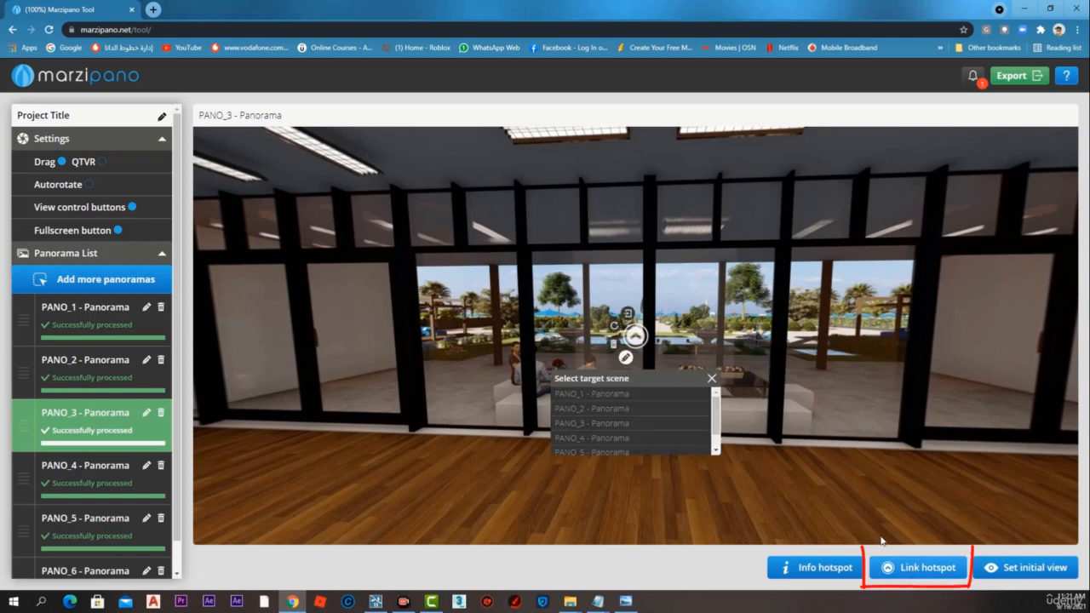
left_click(614, 409)
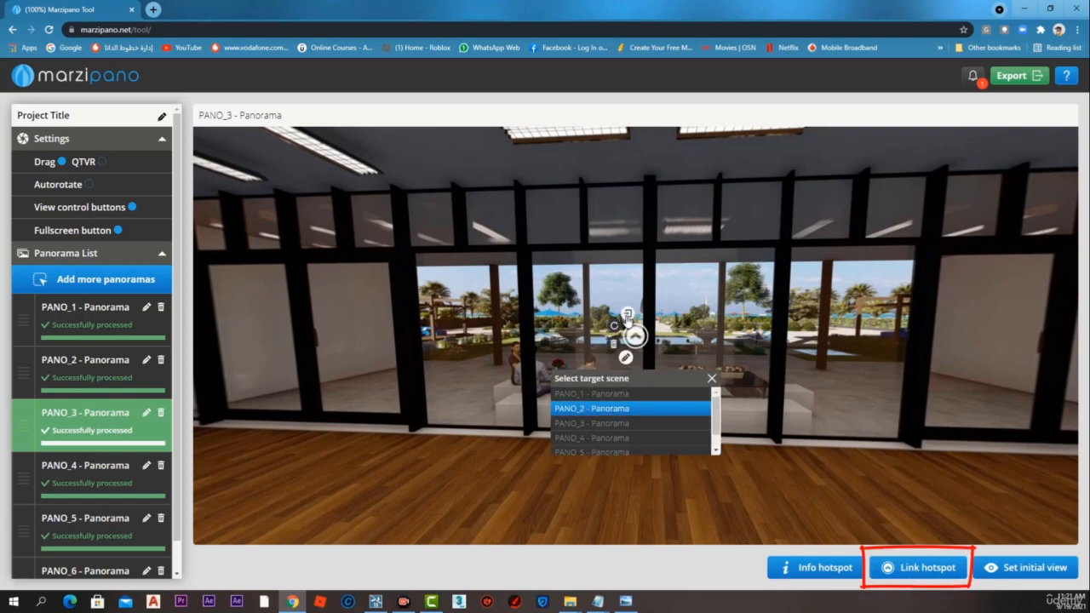
left_click(627, 317)
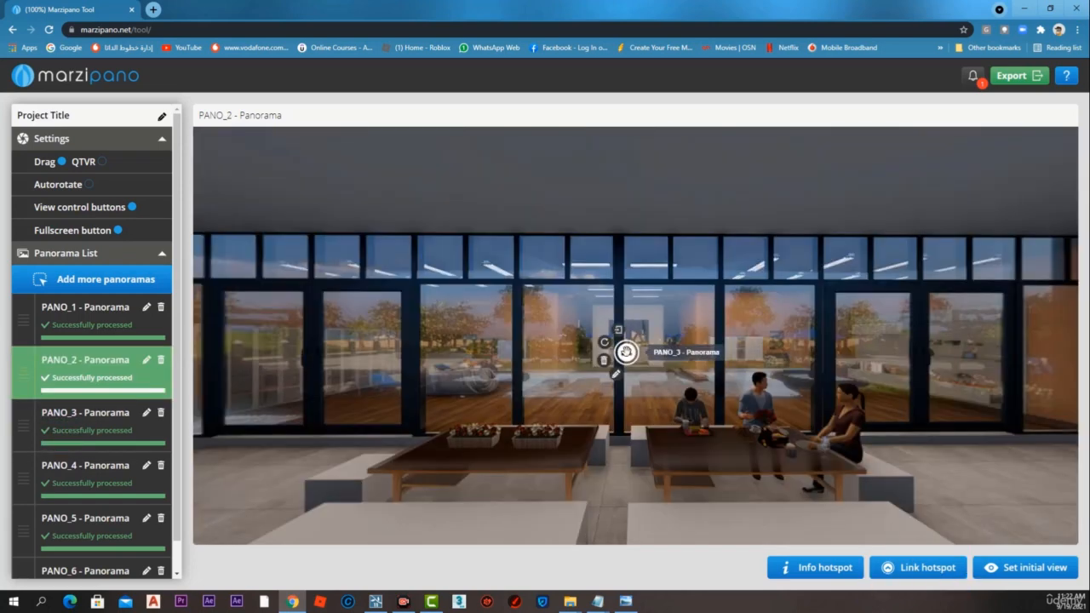
Add a link hotspot in PANO_2 over the pool facing the sea, target it to PANO_1 and follow it.
left_click_drag(792, 332, 462, 318)
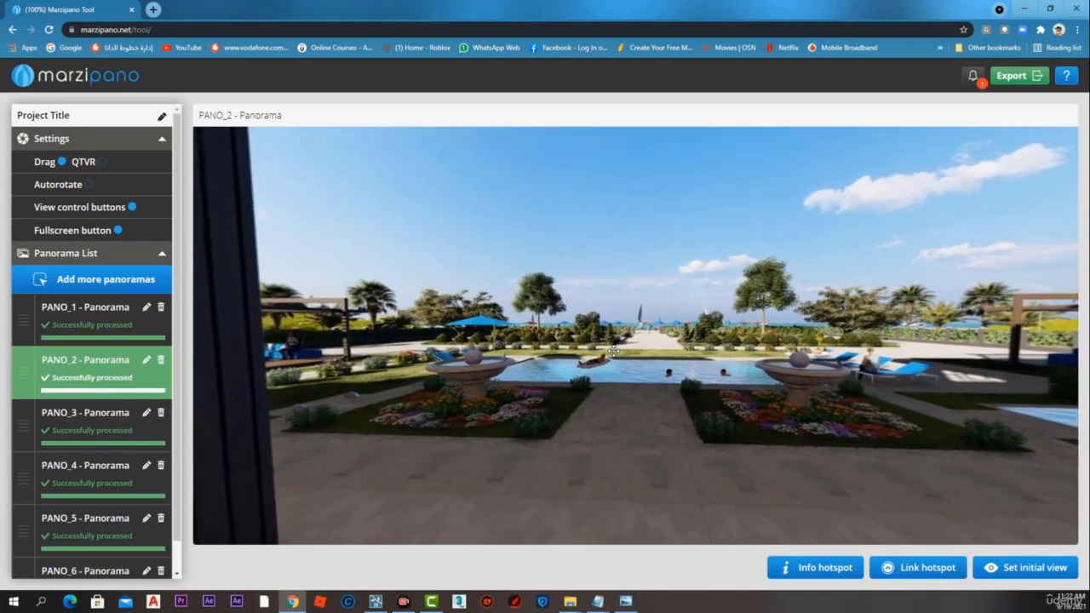
left_click(941, 570)
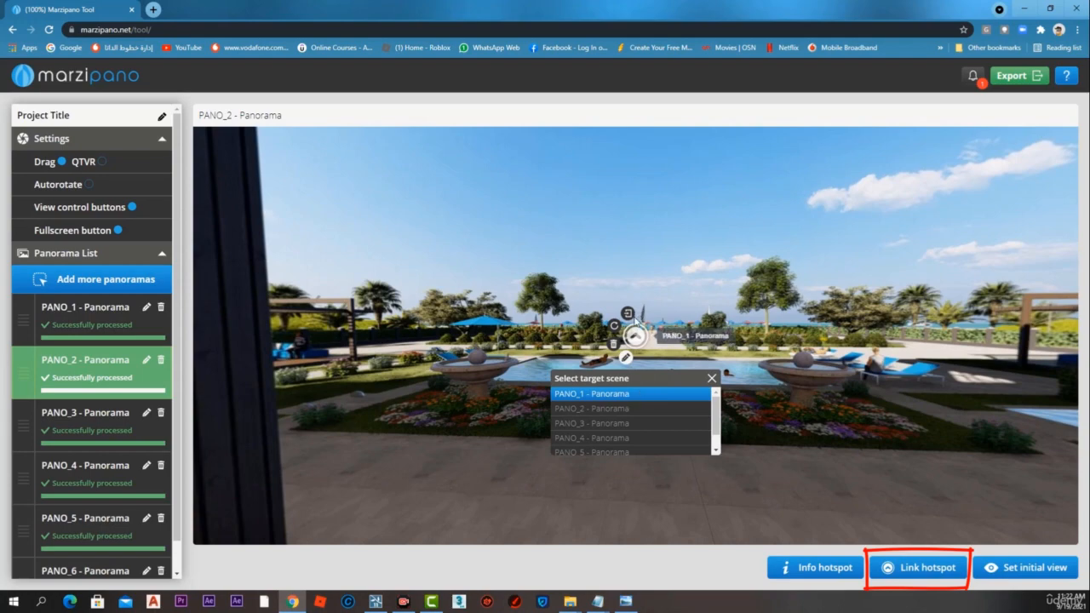
left_click(628, 314)
Add a link hotspot from PANO_1's garden seating area to PANO_4, and a return link hotspot in PANO_4 facing the villa.
left_click_drag(953, 366, 721, 387)
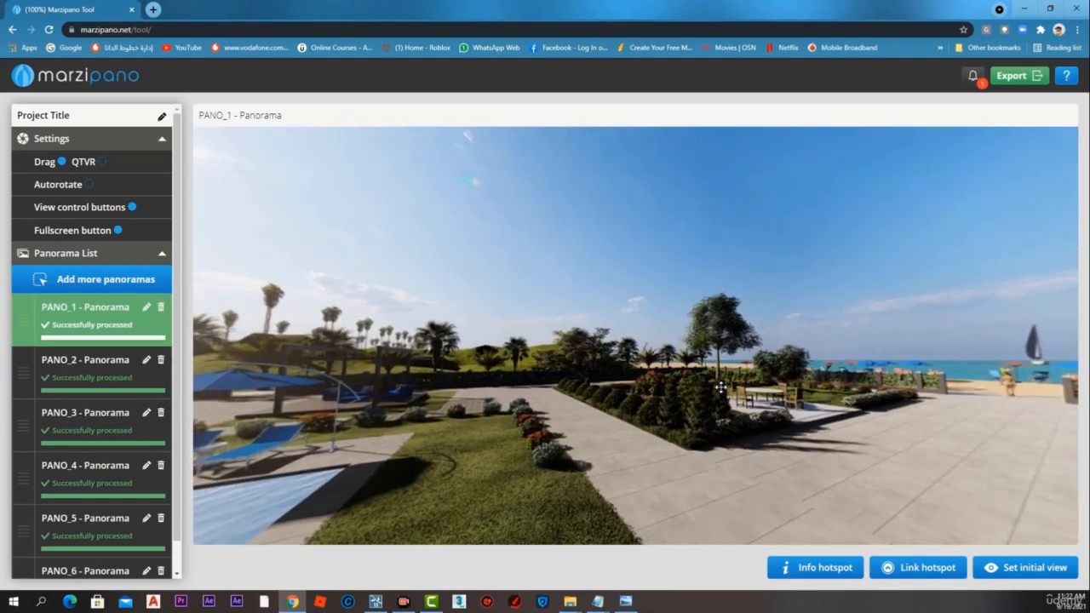
left_click(920, 569)
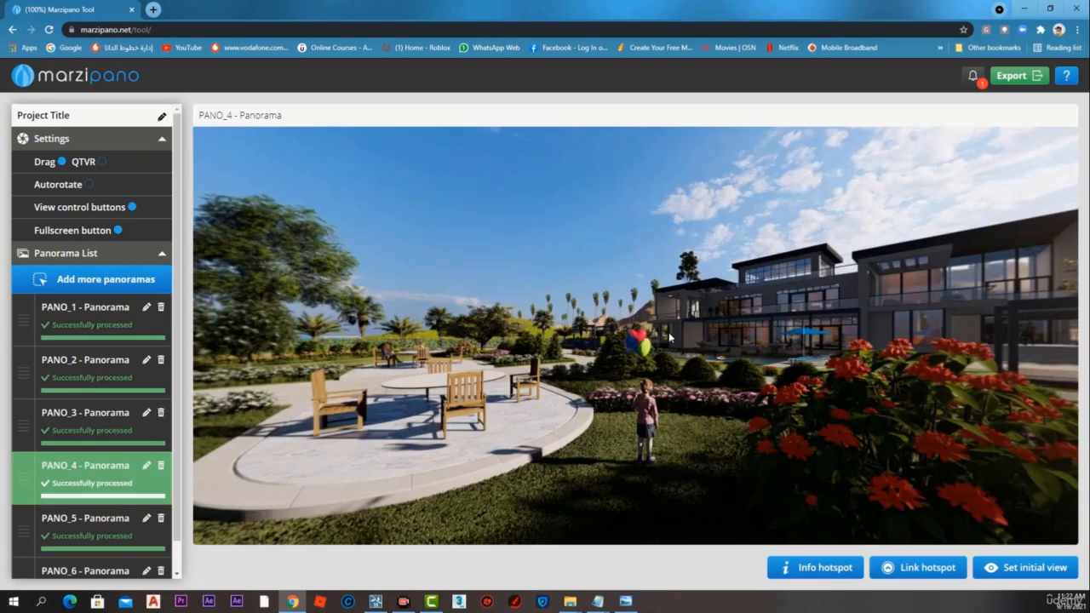
left_click(909, 569)
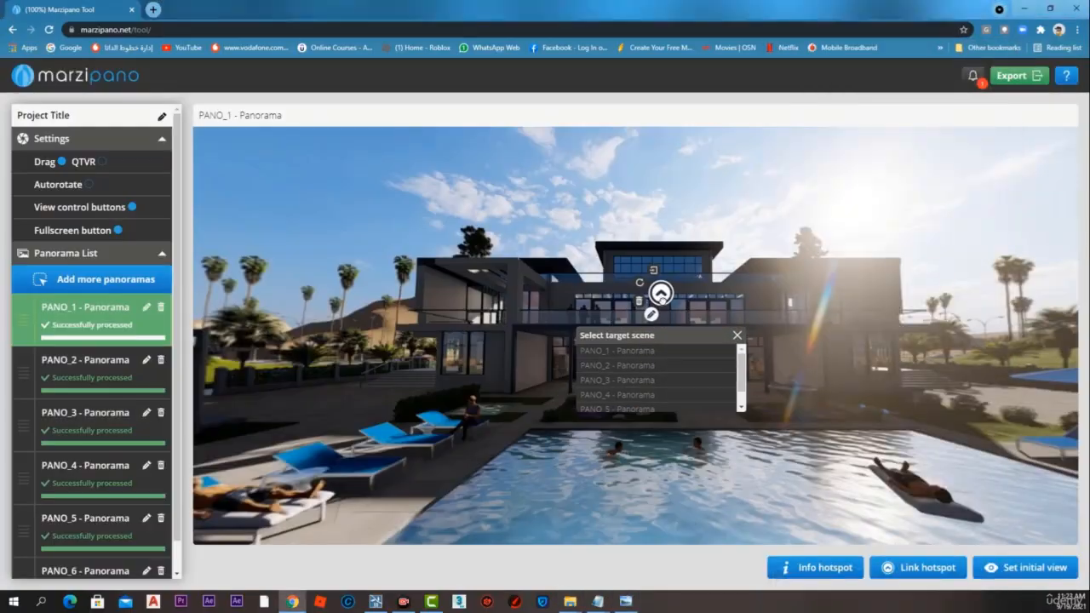
Target the hotspot on PANO_1's upper floor to PANO_6, and add a link hotspot in PANO_6 back to PANO_1.
scroll(627, 392, "down", 2)
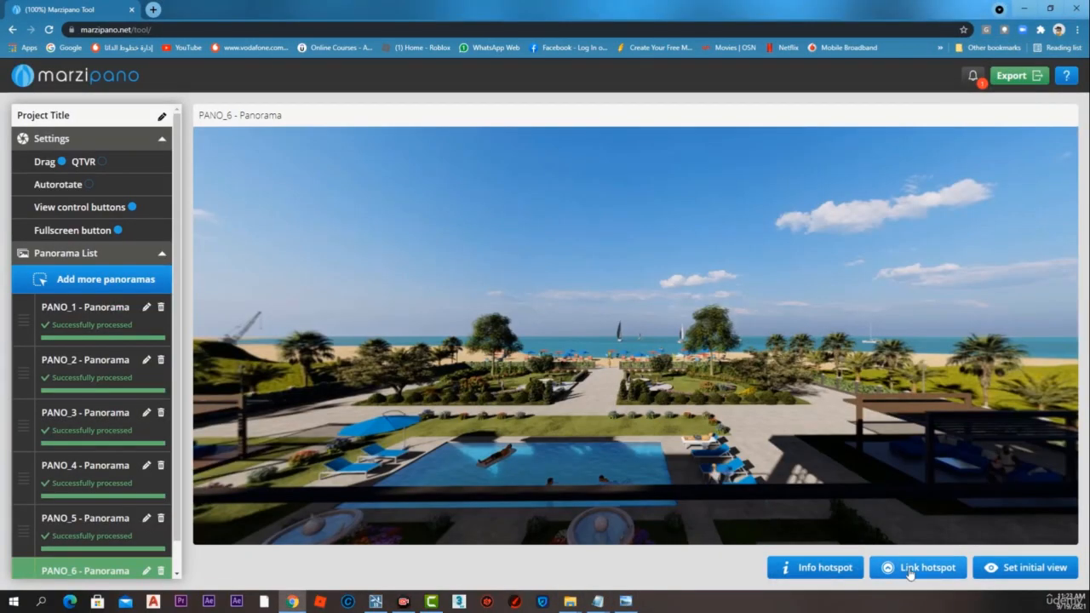
left_click(908, 567)
left_click(564, 407)
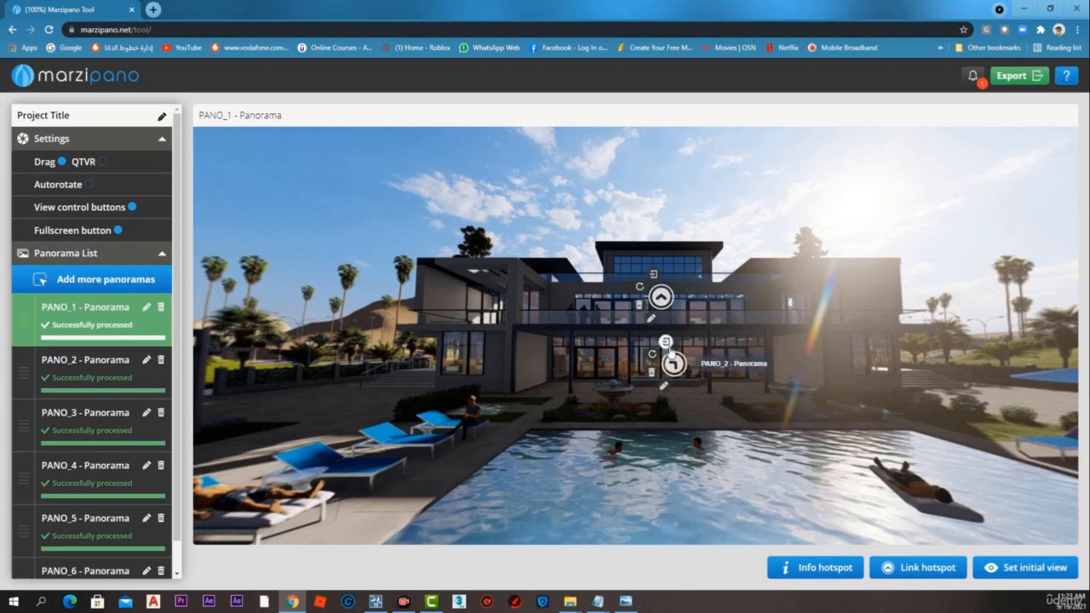
Test the link hotspots by going from PANO_1 through PANO_2 to PANO_3 and back to PANO_1.
left_click(669, 347)
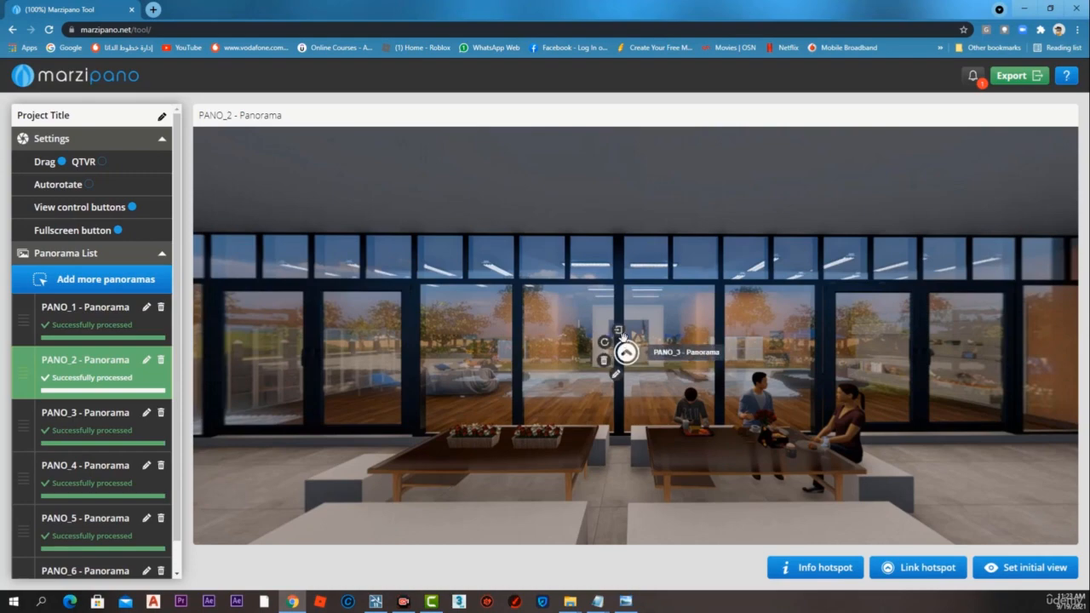
left_click(621, 338)
left_click_drag(822, 346, 379, 316)
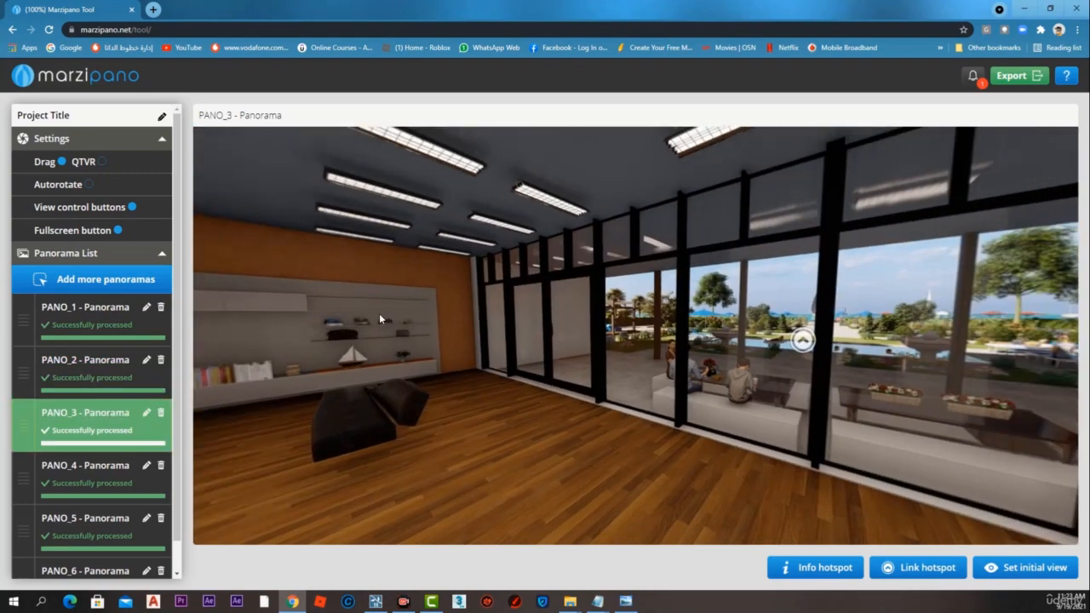
left_click(784, 317)
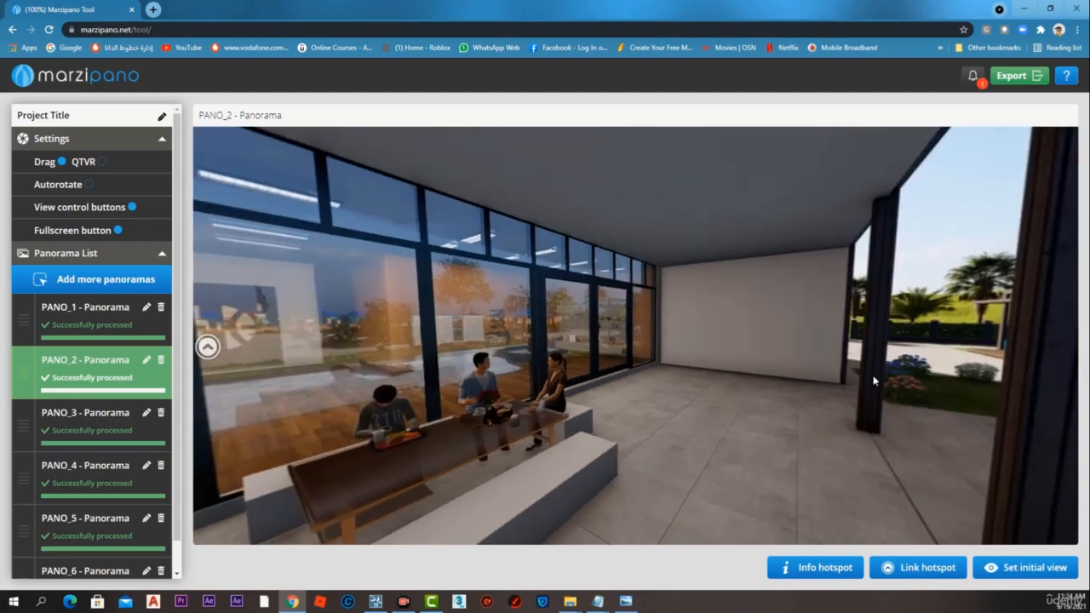
left_click_drag(874, 381, 711, 338)
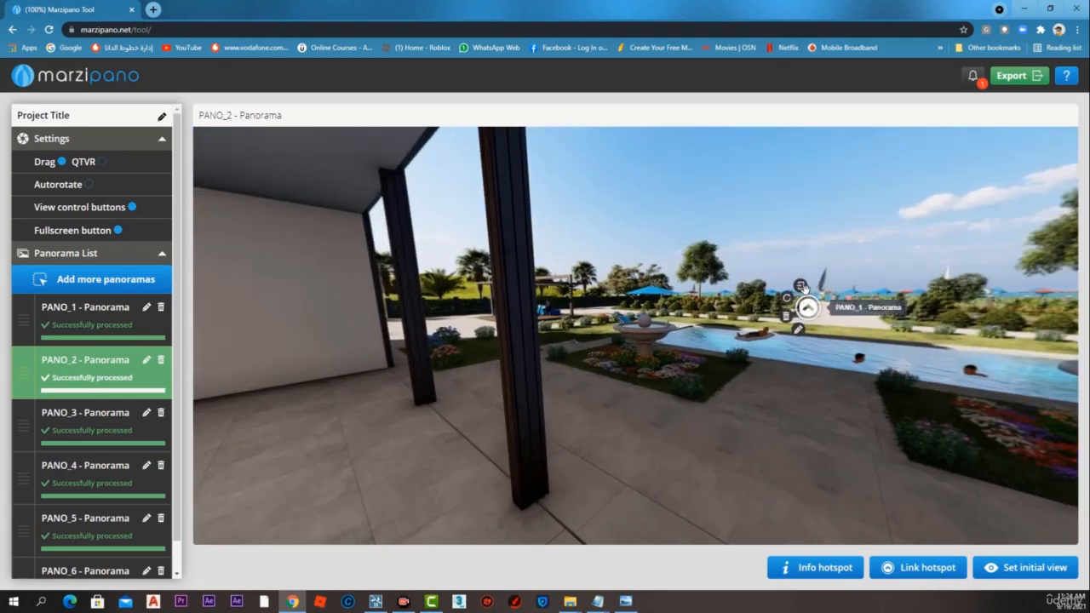
left_click(804, 288)
Look around PANO_1 to check its link hotspots on the garden and beach side.
left_click_drag(831, 327, 511, 344)
left_click_drag(860, 366, 681, 339)
left_click_drag(922, 380, 719, 381)
left_click_drag(891, 346, 757, 350)
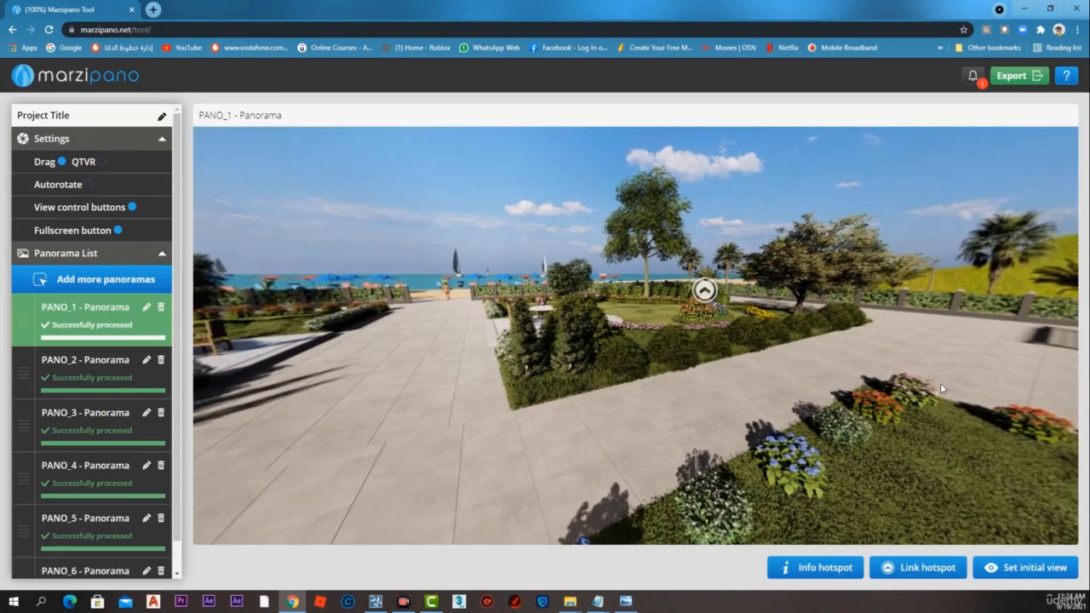
left_click_drag(941, 389, 1013, 409)
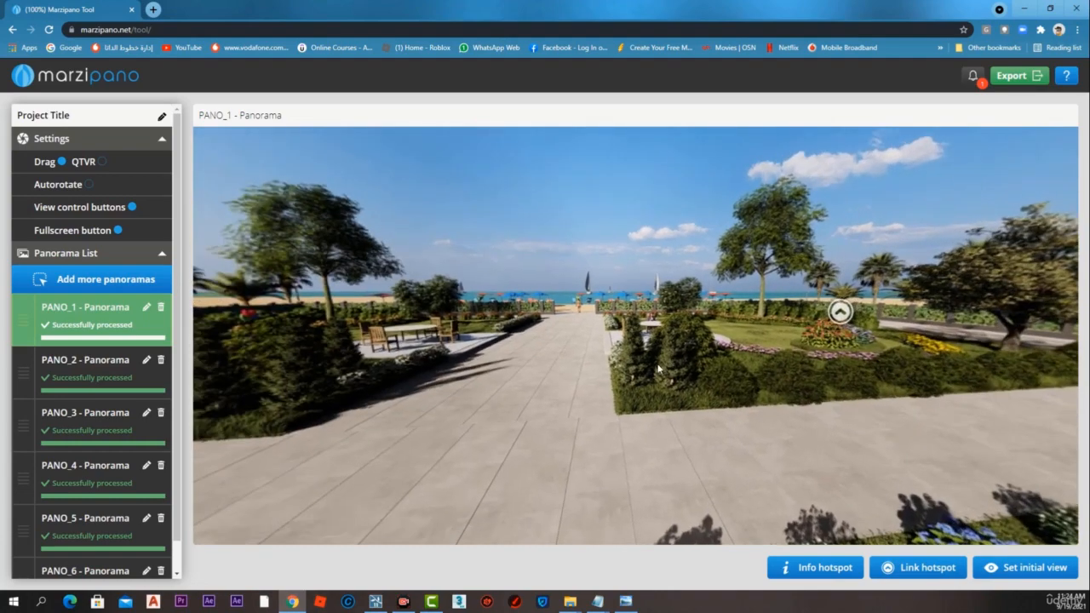
left_click_drag(658, 368, 770, 340)
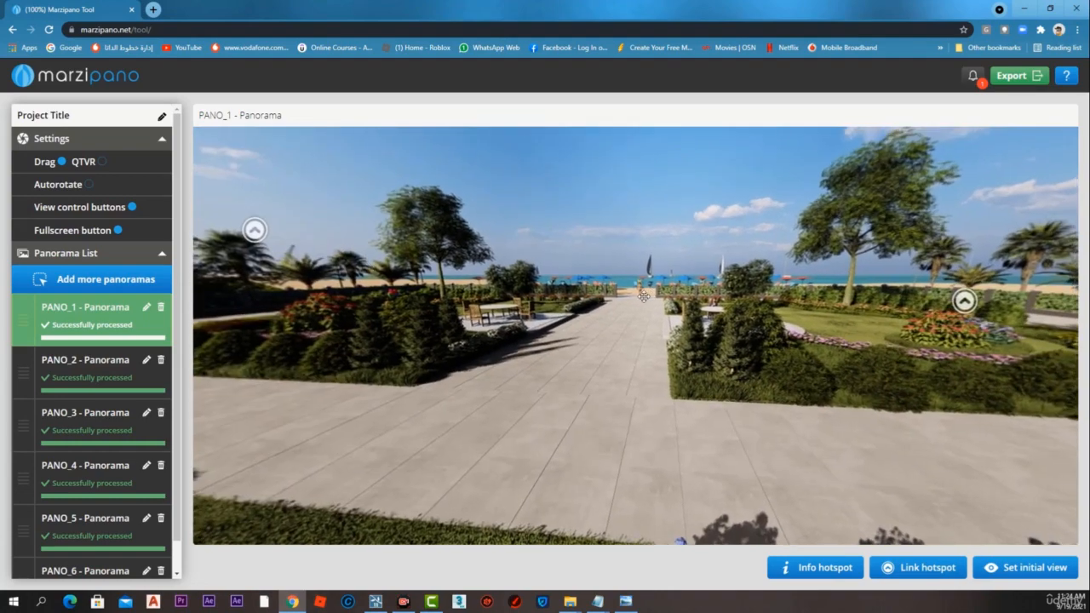
left_click_drag(368, 255, 291, 247)
Set the project title to VILLA NORTH COAST and turn autorotate on.
left_click_drag(177, 201, 182, 147)
left_click(162, 118)
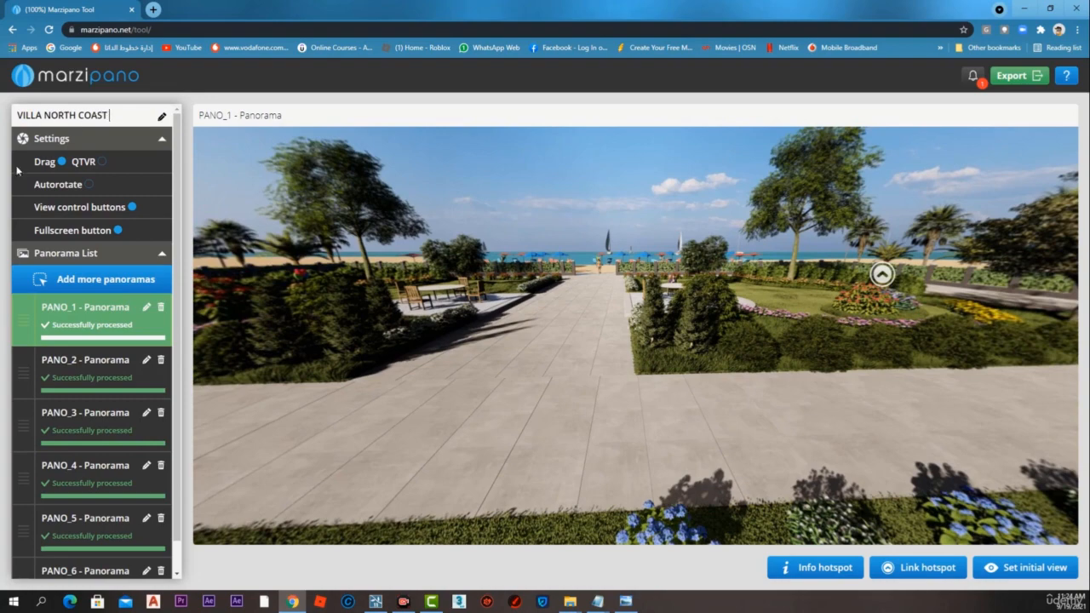
left_click(88, 184)
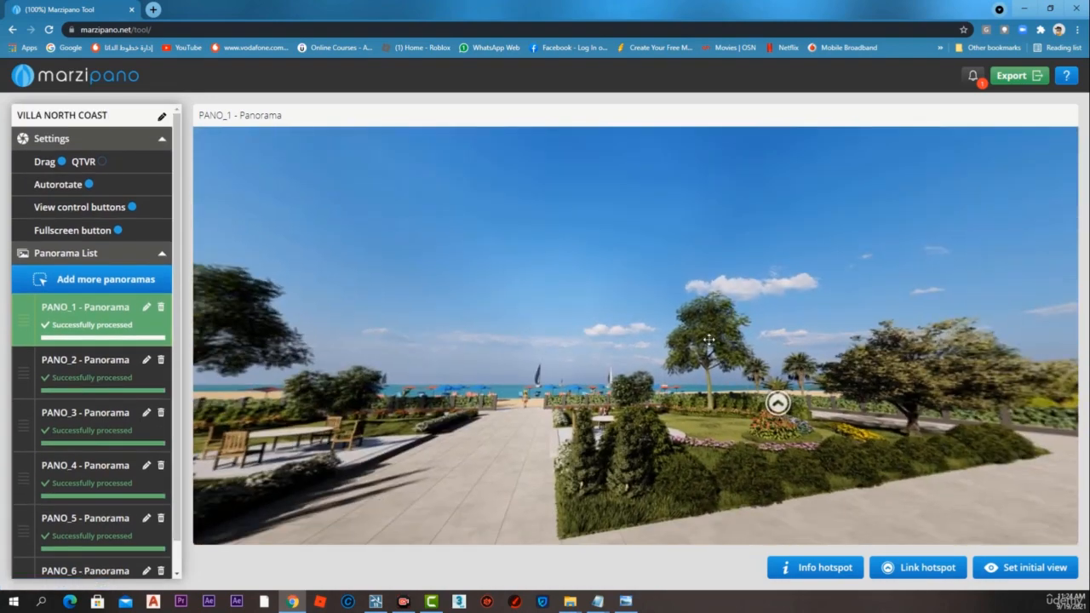
Export the VILLA NORTH COAST tour as a zip archive and show the downloaded file in its folder.
left_click(1023, 78)
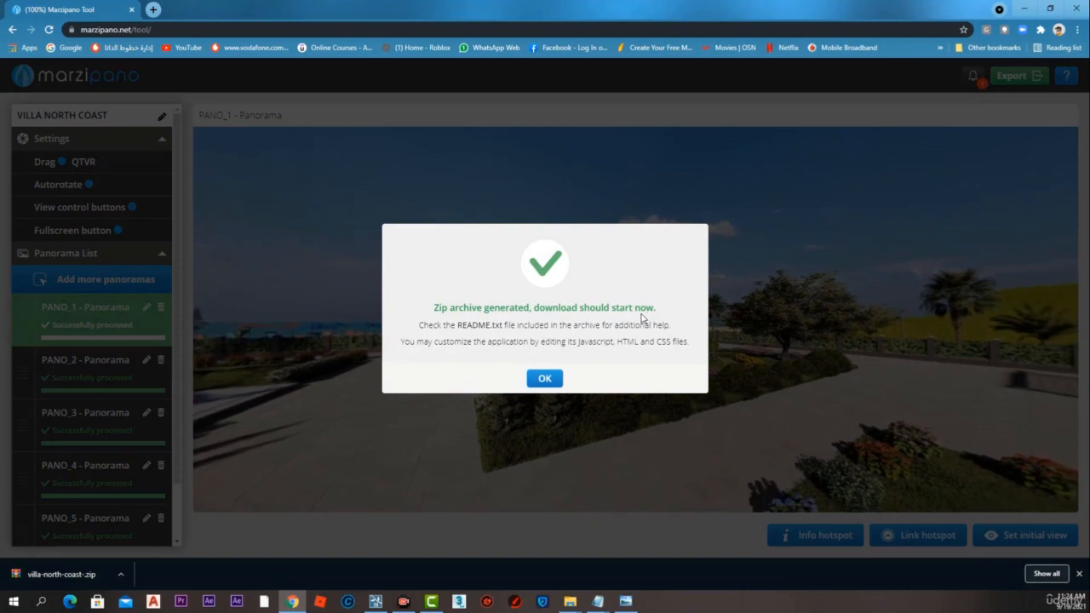
left_click(553, 379)
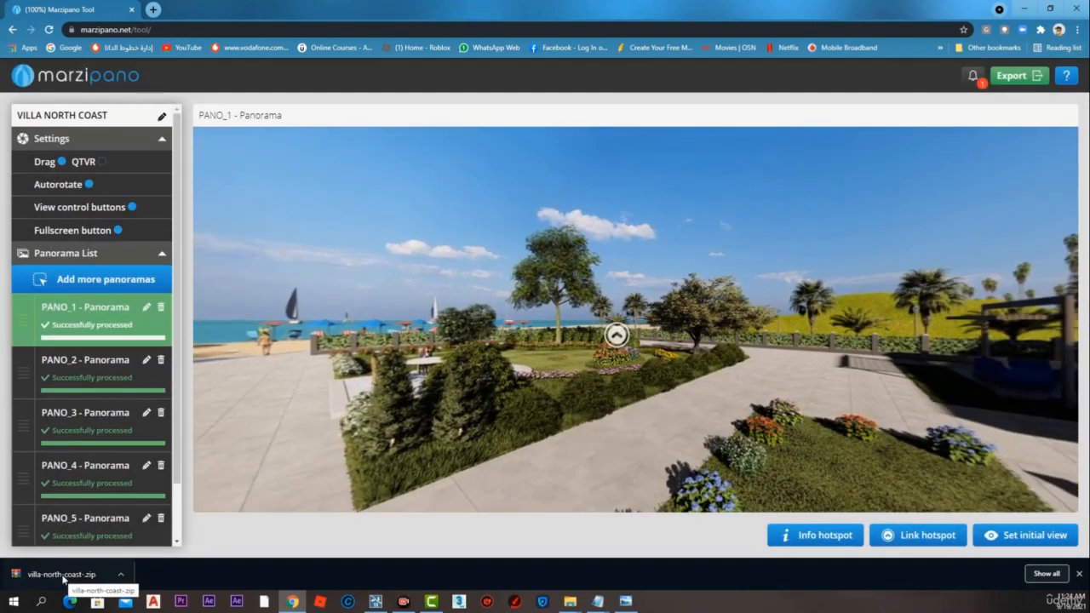
left_click(62, 577)
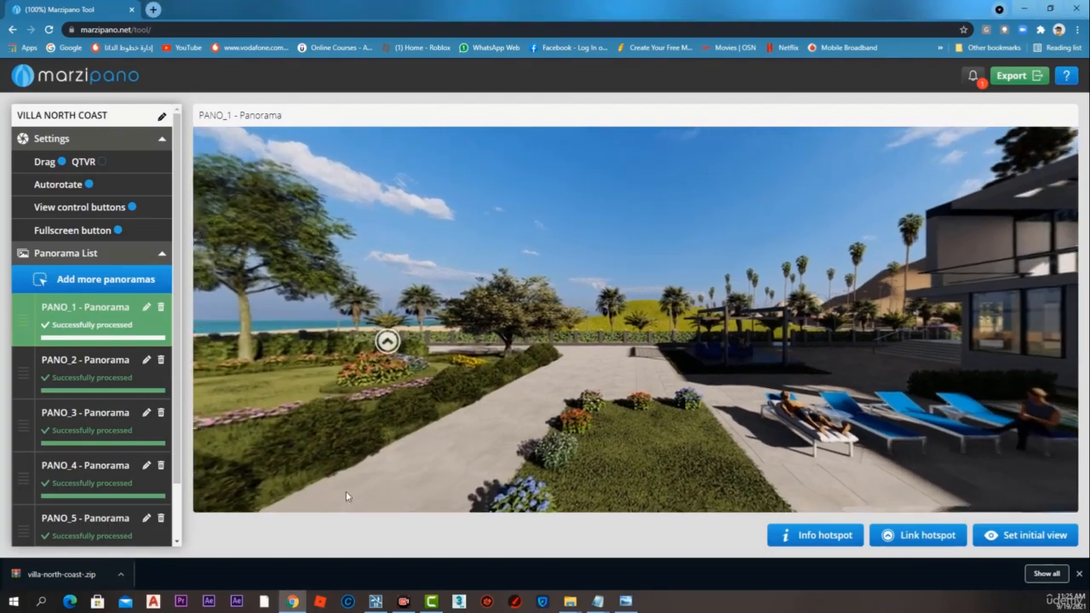
right_click(61, 581)
left_click(94, 547)
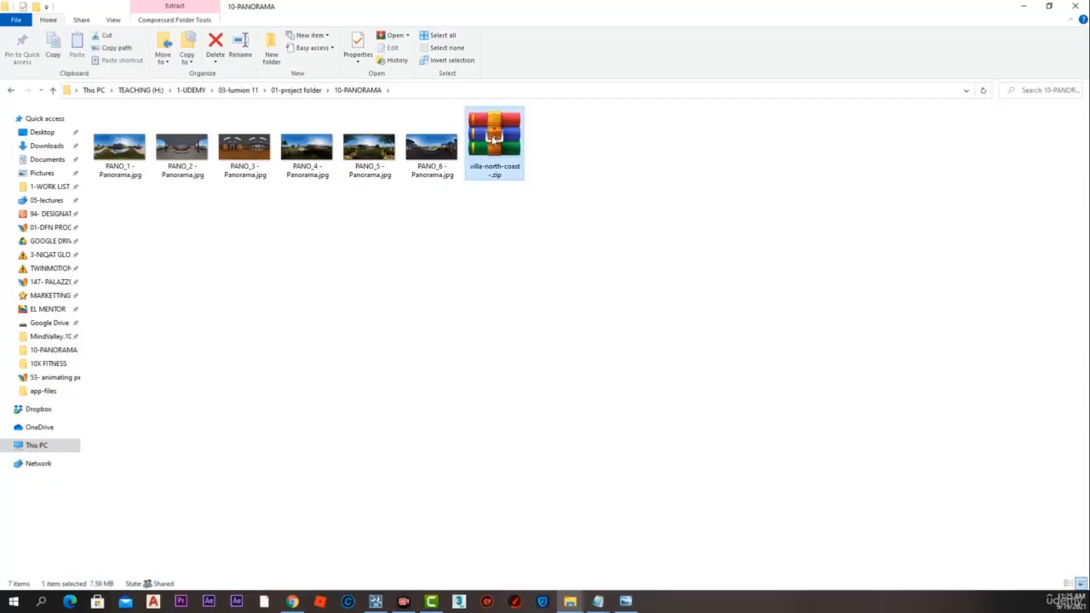
Extract the villa-north-coast zip archive into its own subfolder in 10-PANORAMA with the default extraction options.
right_click(494, 136)
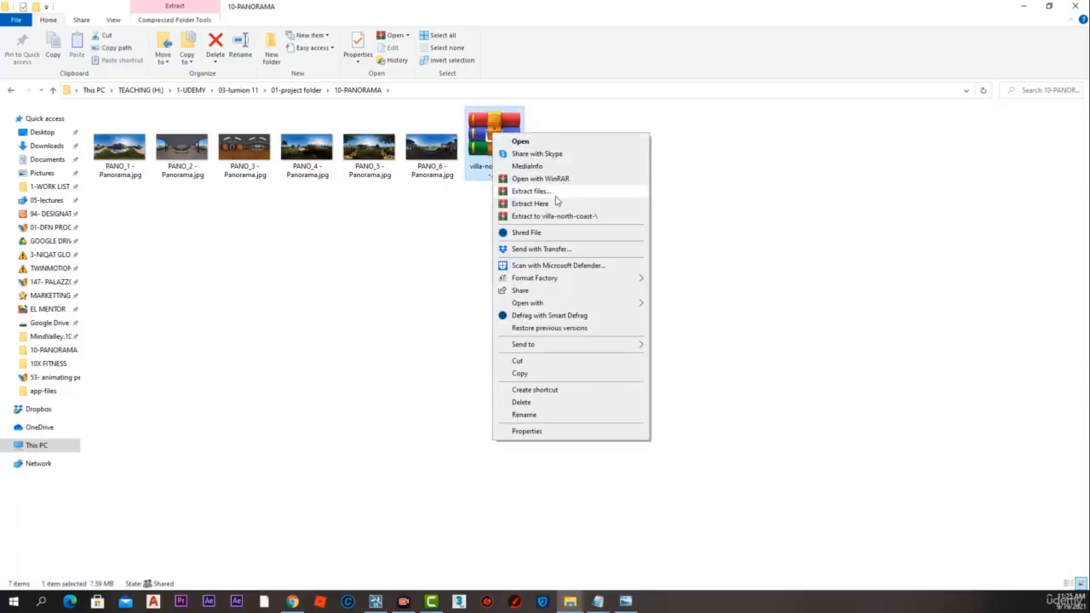
left_click(530, 191)
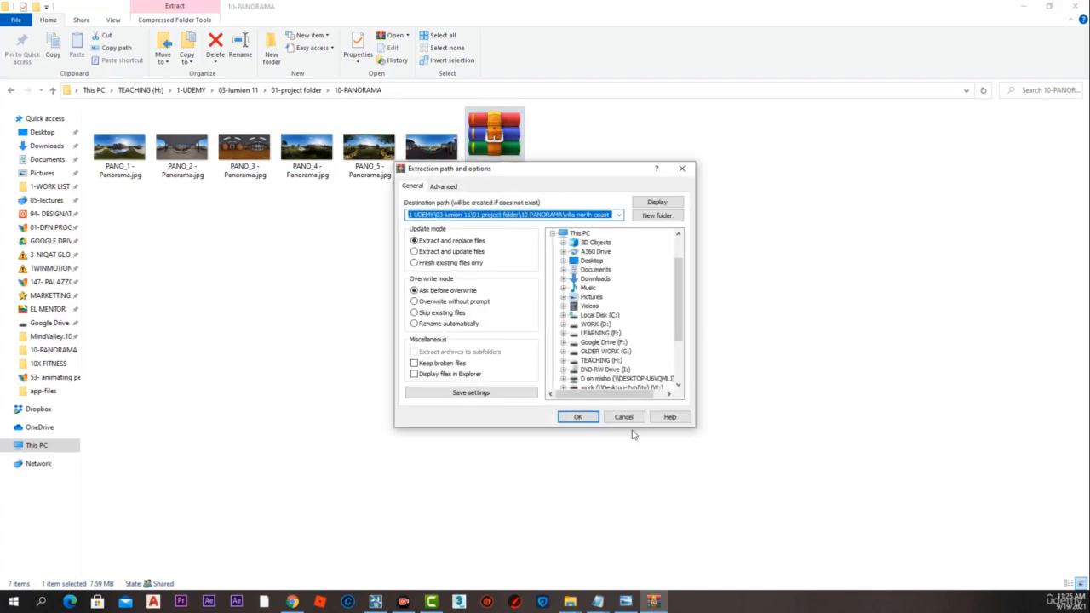
left_click(578, 417)
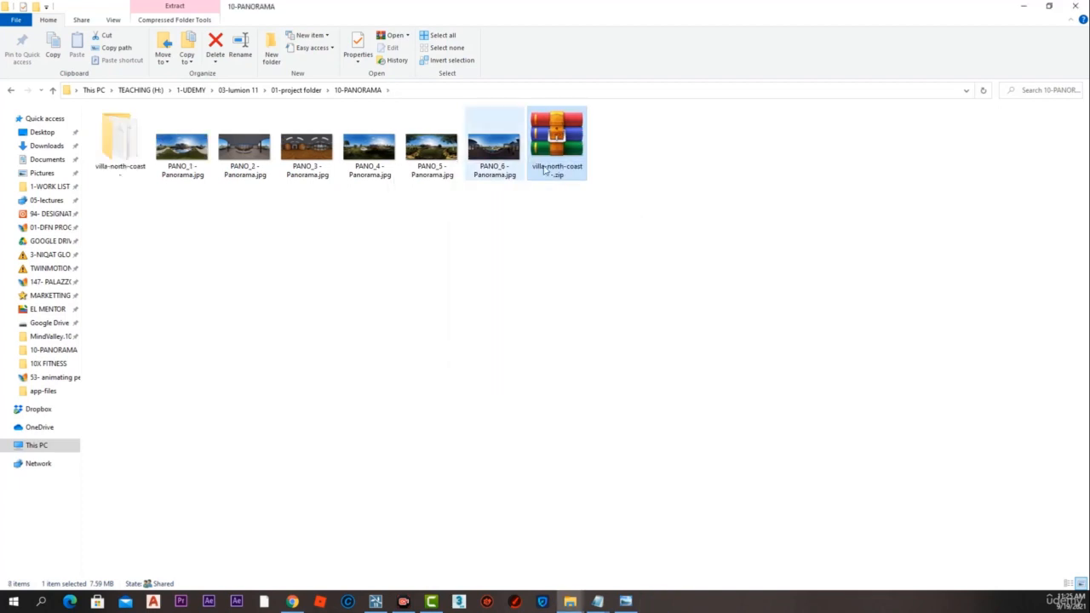
Open index.html from the extracted tour's app-files folder in Internet Explorer.
double_click(129, 143)
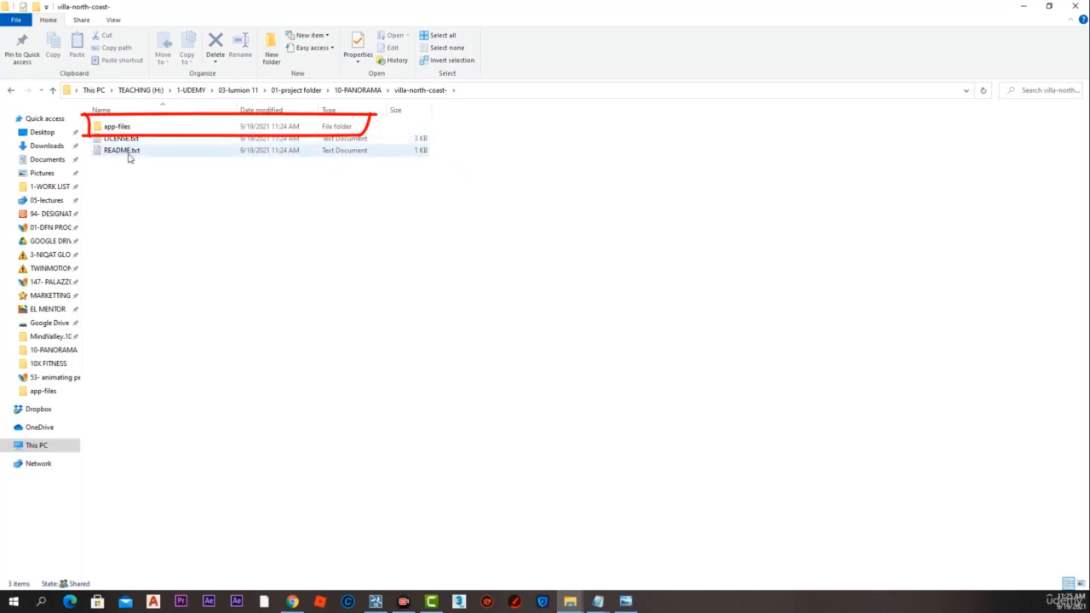
left_click(113, 130)
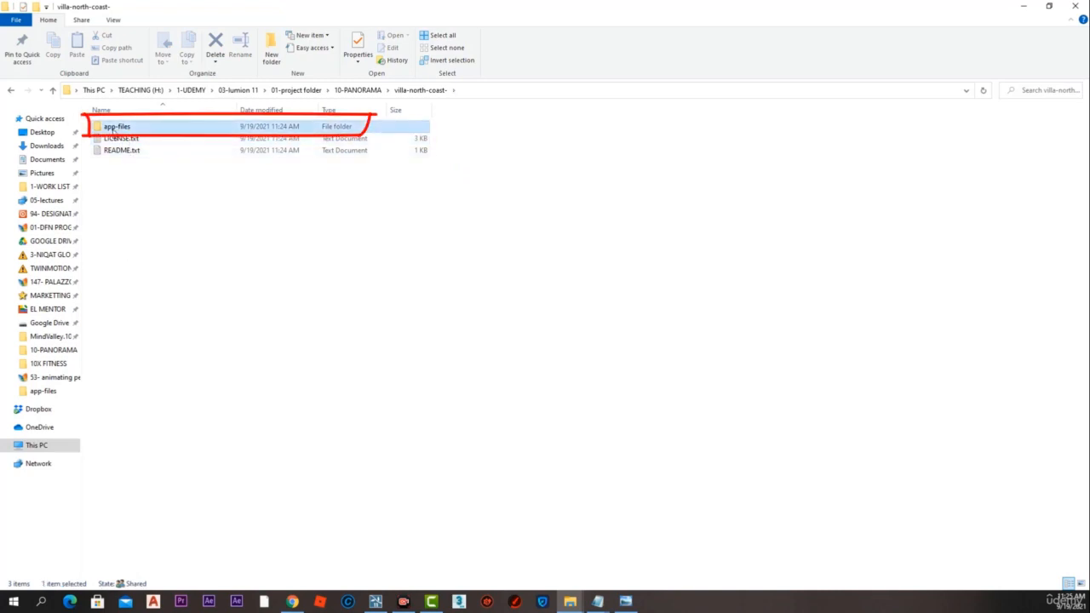
double_click(114, 129)
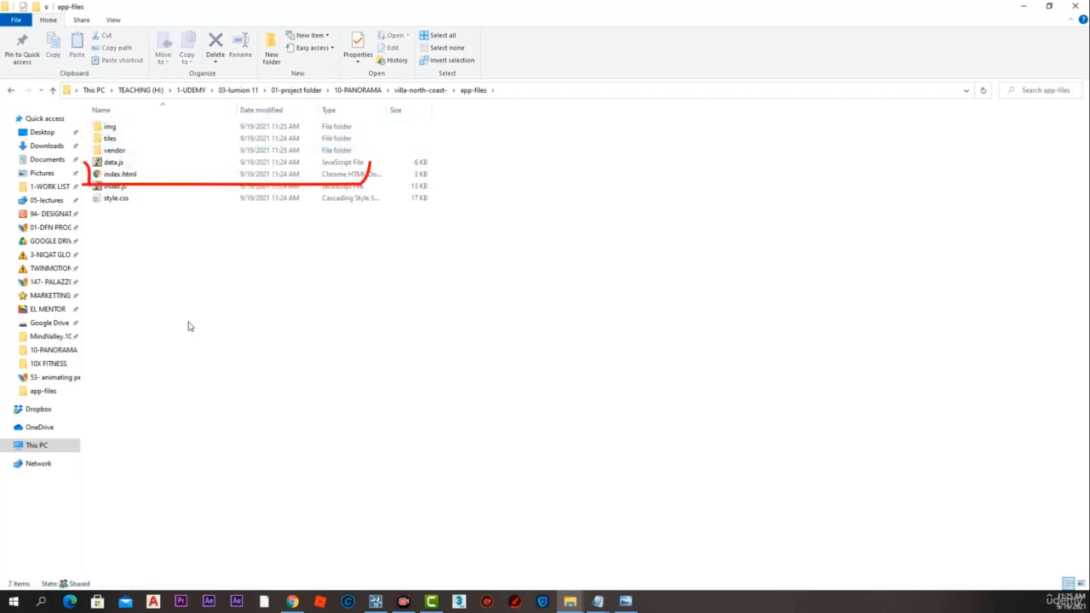
left_click(112, 175)
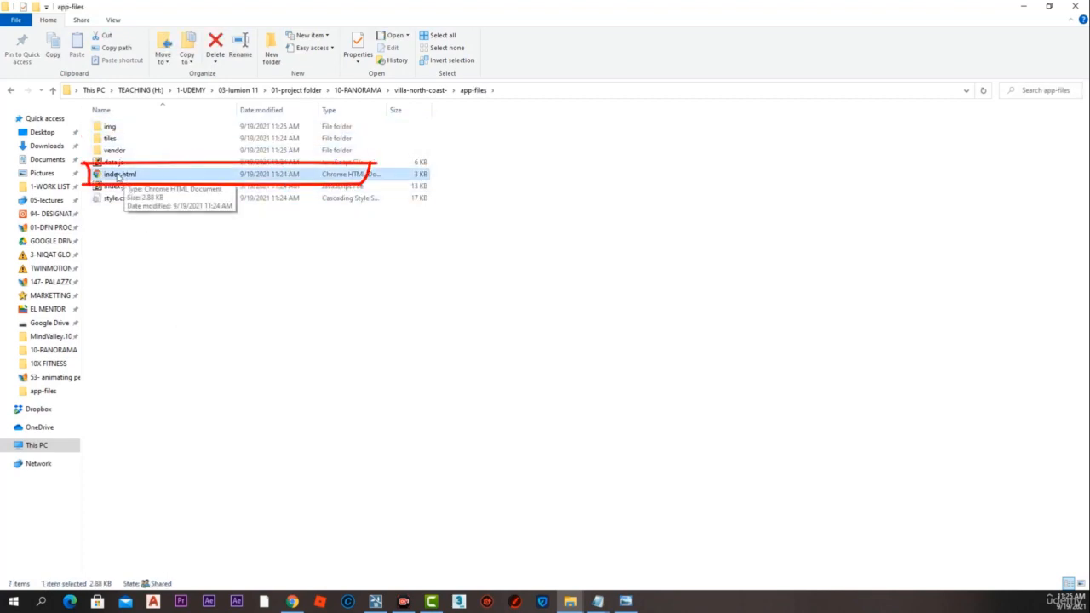
right_click(117, 176)
mouse_move(170, 292)
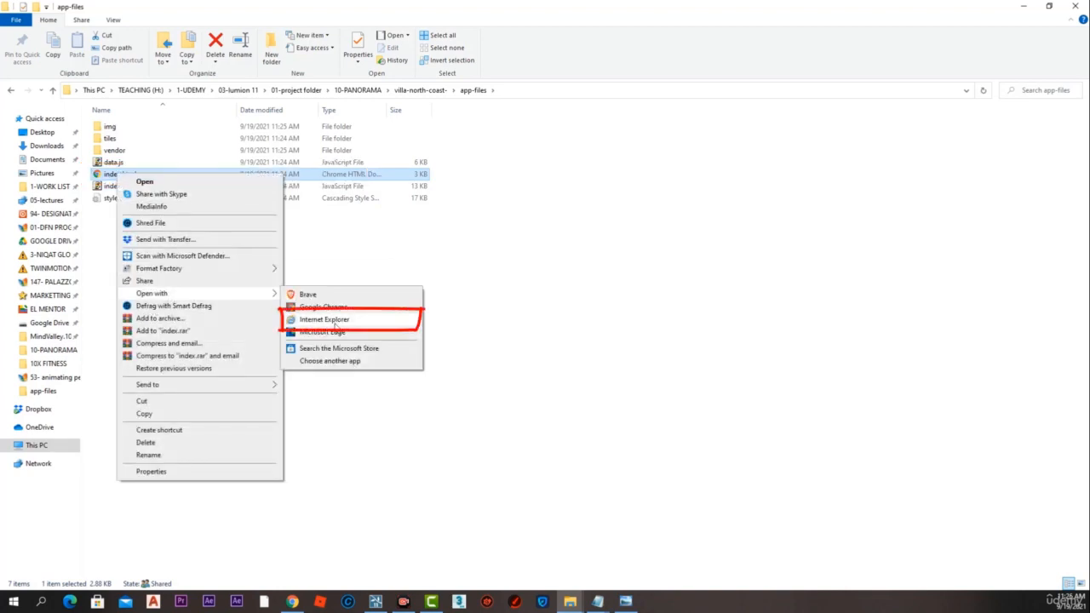
left_click(335, 322)
Maximize the Internet Explorer window and allow the page's blocked content so the tour can run.
left_click_drag(708, 33, 499, 26)
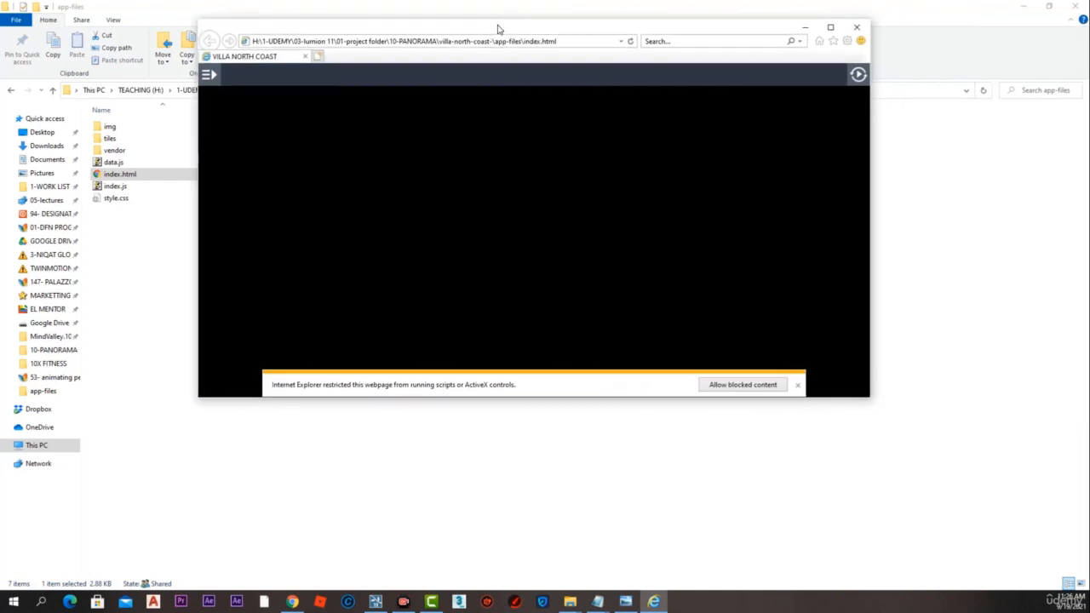
double_click(499, 27)
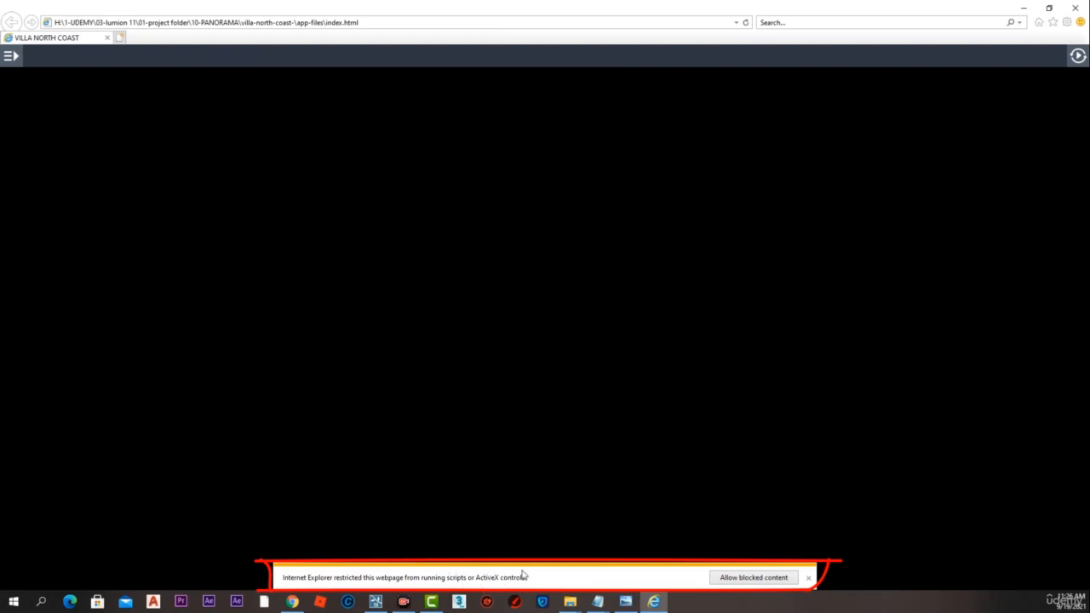
left_click(753, 579)
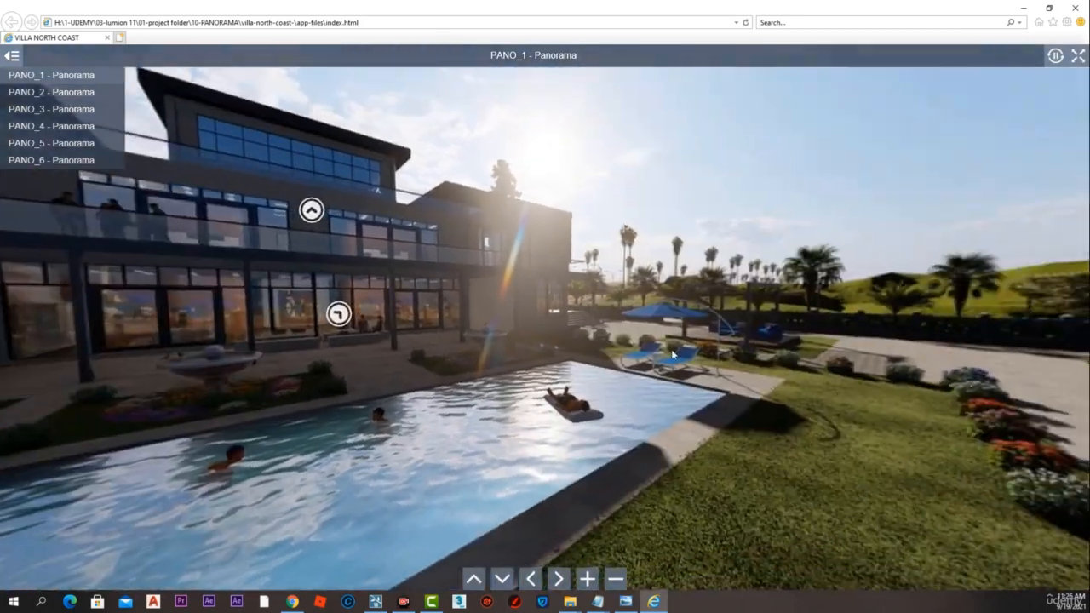
Test the exported tour's hotspots from PANO_1 through PANO_2 to PANO_3 and back, and from PANO_1 to PANO_6.
left_click(588, 289)
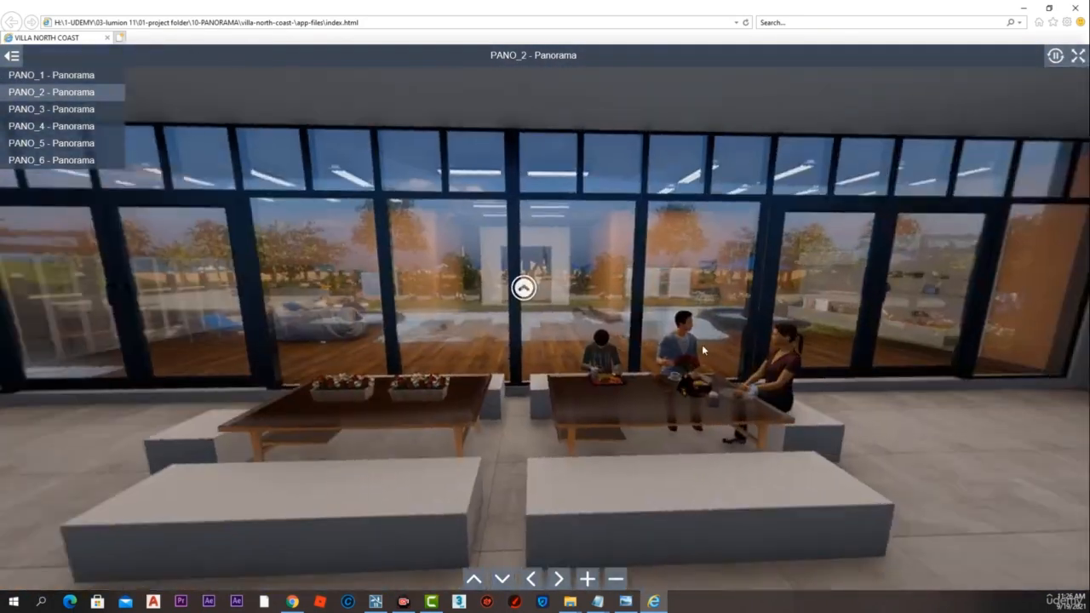
left_click(523, 286)
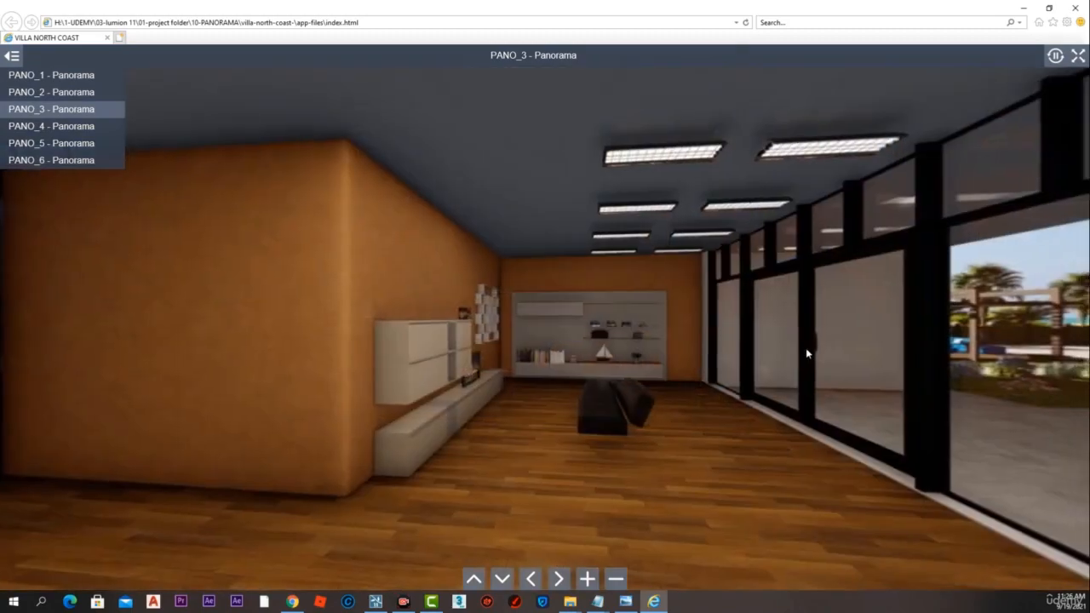
left_click_drag(807, 353, 439, 354)
left_click(439, 351)
left_click_drag(758, 358, 482, 389)
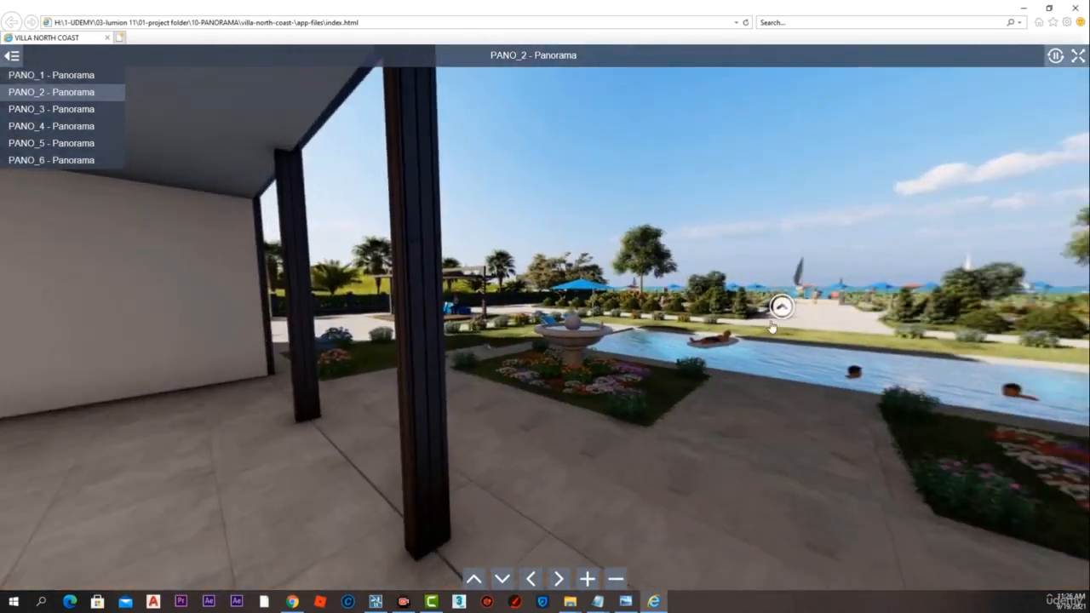
left_click(780, 309)
left_click(444, 274)
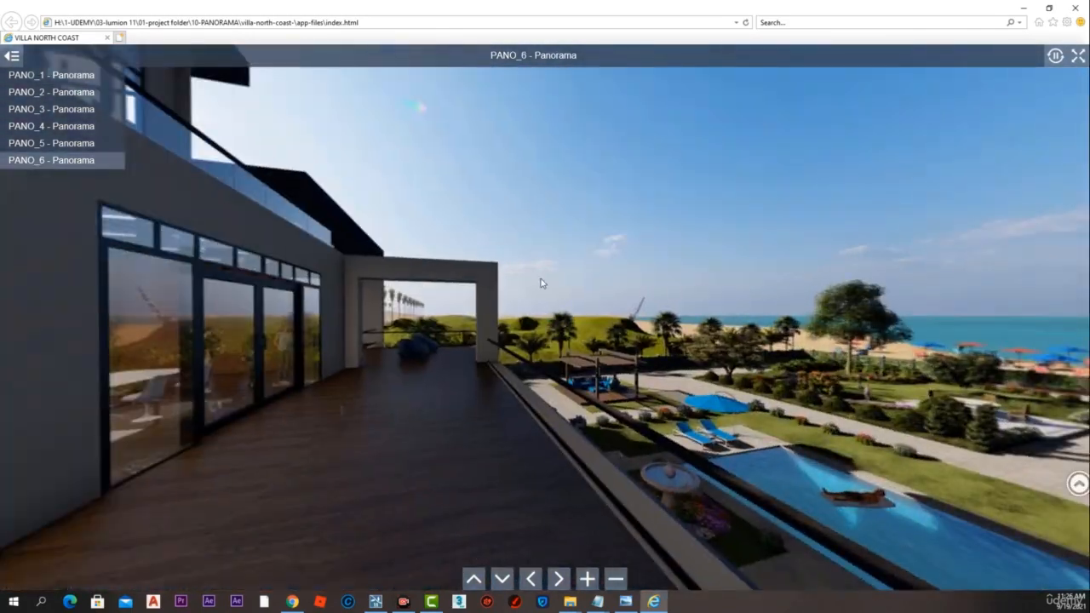
left_click_drag(569, 280, 273, 247)
Switch through PANO_5, PANO_4, PANO_3, PANO_2 and PANO_6 from the scene list, and pause and resume autorotate.
left_click(64, 146)
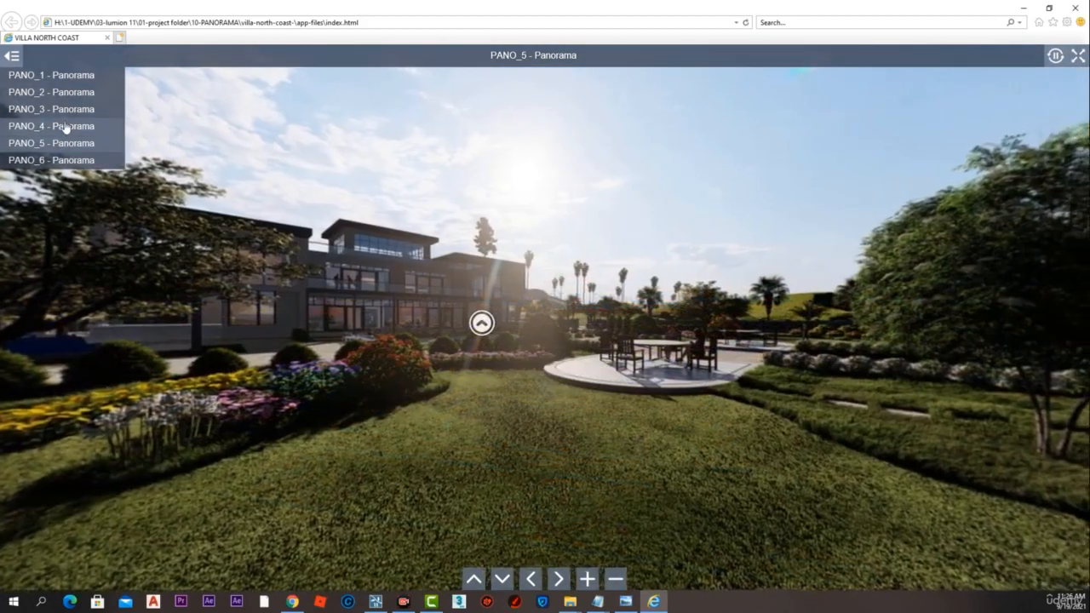
left_click(67, 128)
left_click(68, 111)
left_click(71, 96)
left_click(66, 162)
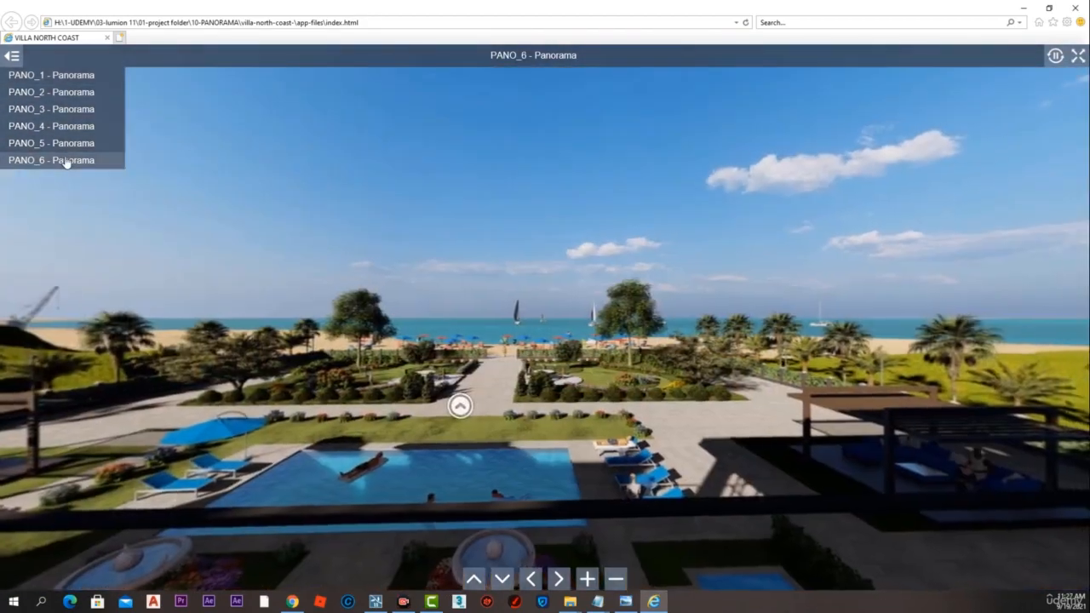
left_click(1056, 57)
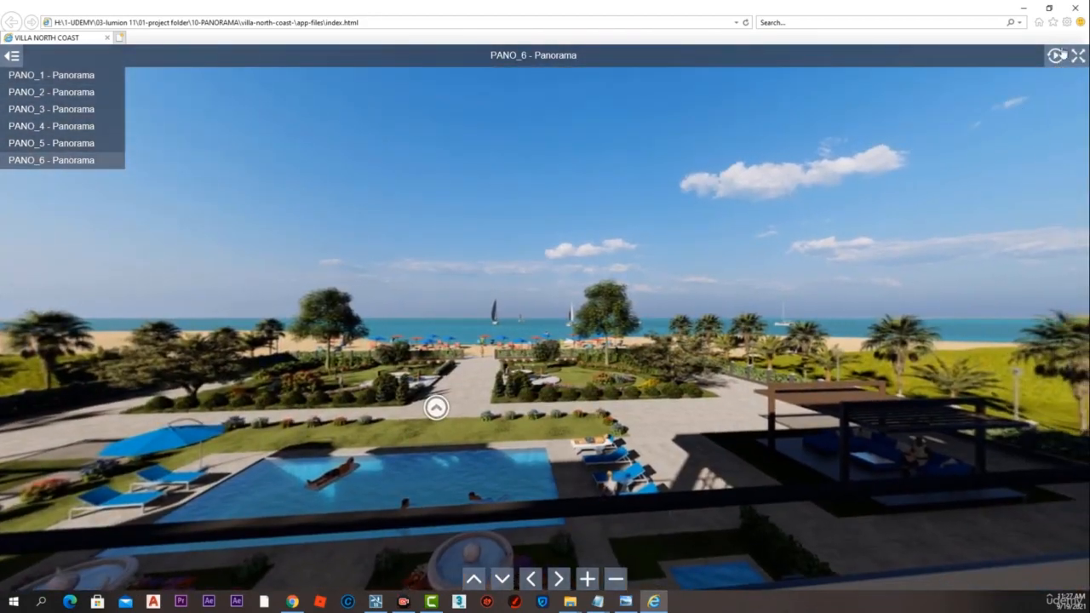
left_click(1056, 55)
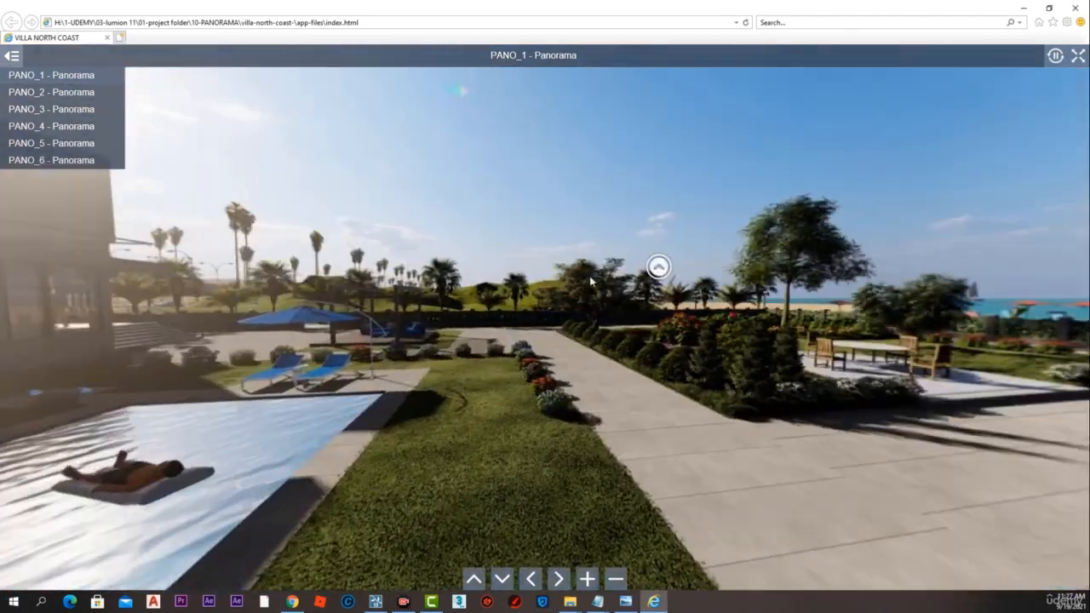
Test the garden link hotspots by going from PANO_1 to PANO_4, back to PANO_1 and on to PANO_5.
left_click(657, 266)
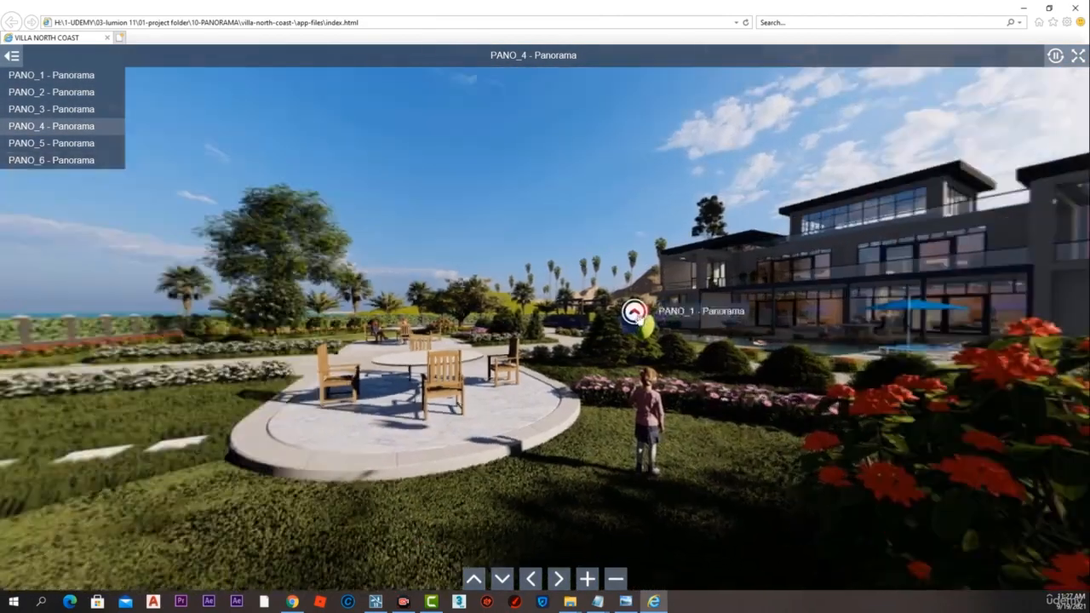
left_click(628, 309)
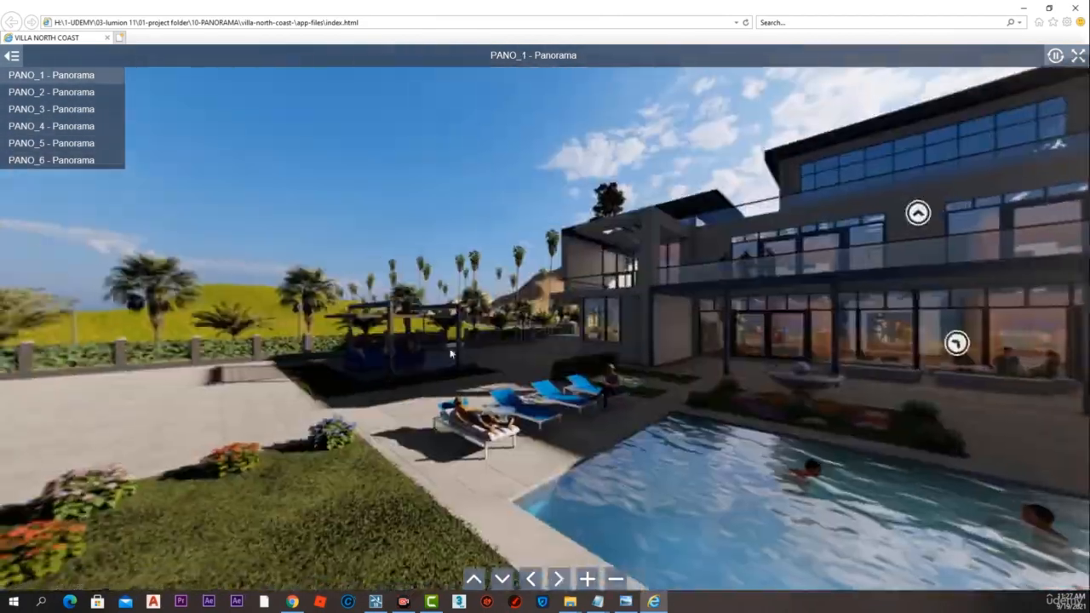
left_click_drag(451, 353, 792, 344)
left_click(321, 324)
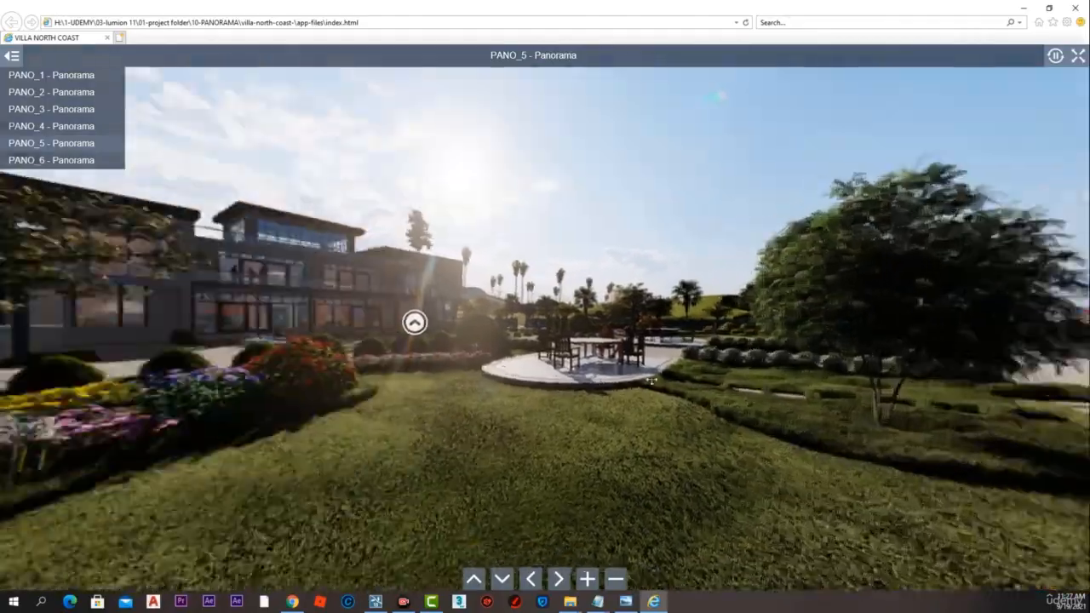